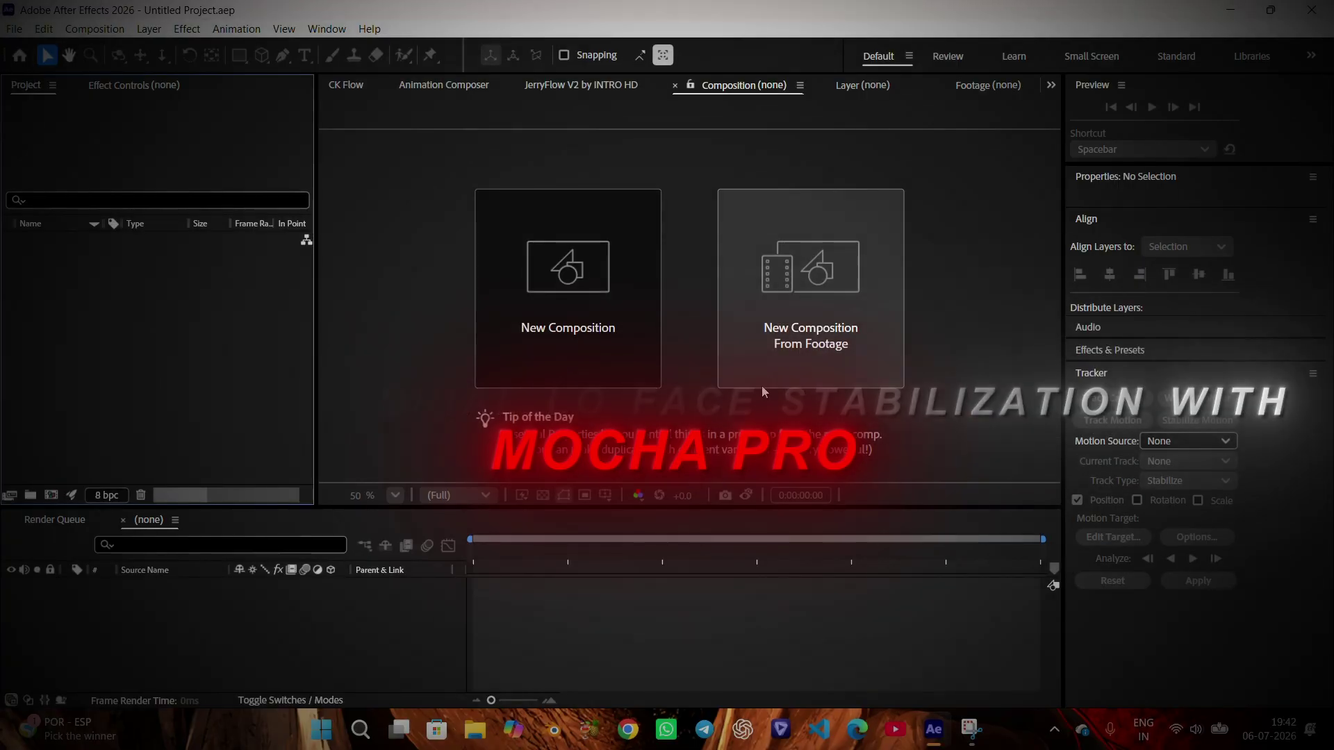
- Create a new composition from the footage file hit.mp4 in the Videos folder 4K Video Downloader+
{"action": "left_click", "coordinate": [770, 339]}
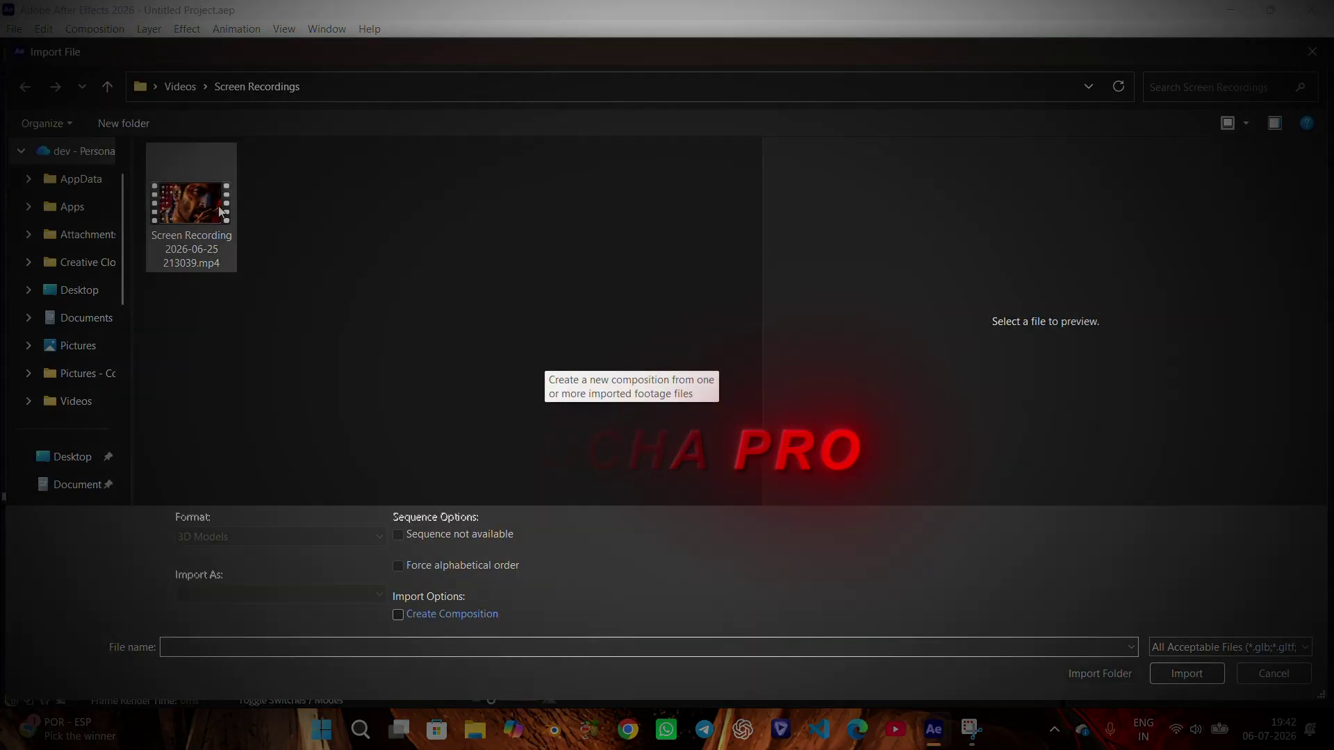
{"action": "scroll", "coordinate": [60, 381], "scroll_direction": "down", "scroll_amount": 3}
{"action": "left_click", "coordinate": [105, 355]}
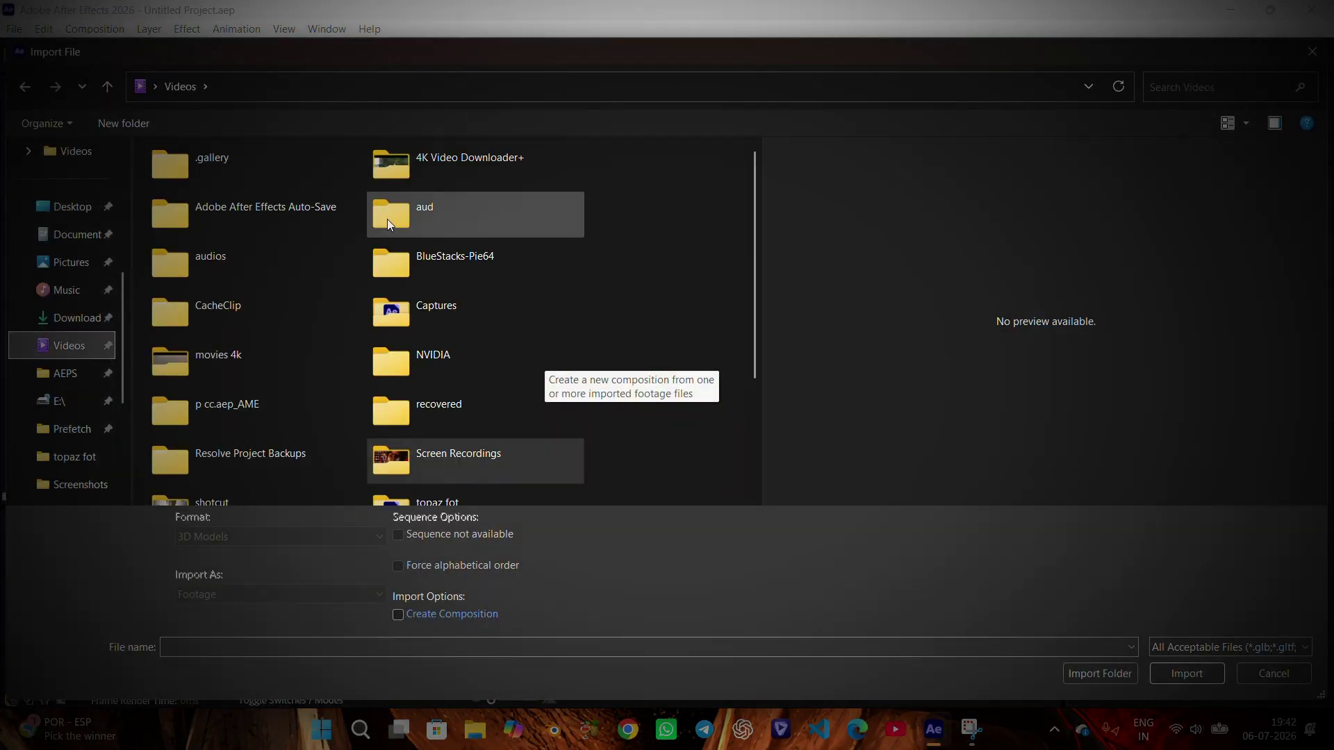
{"action": "double_click", "coordinate": [457, 178]}
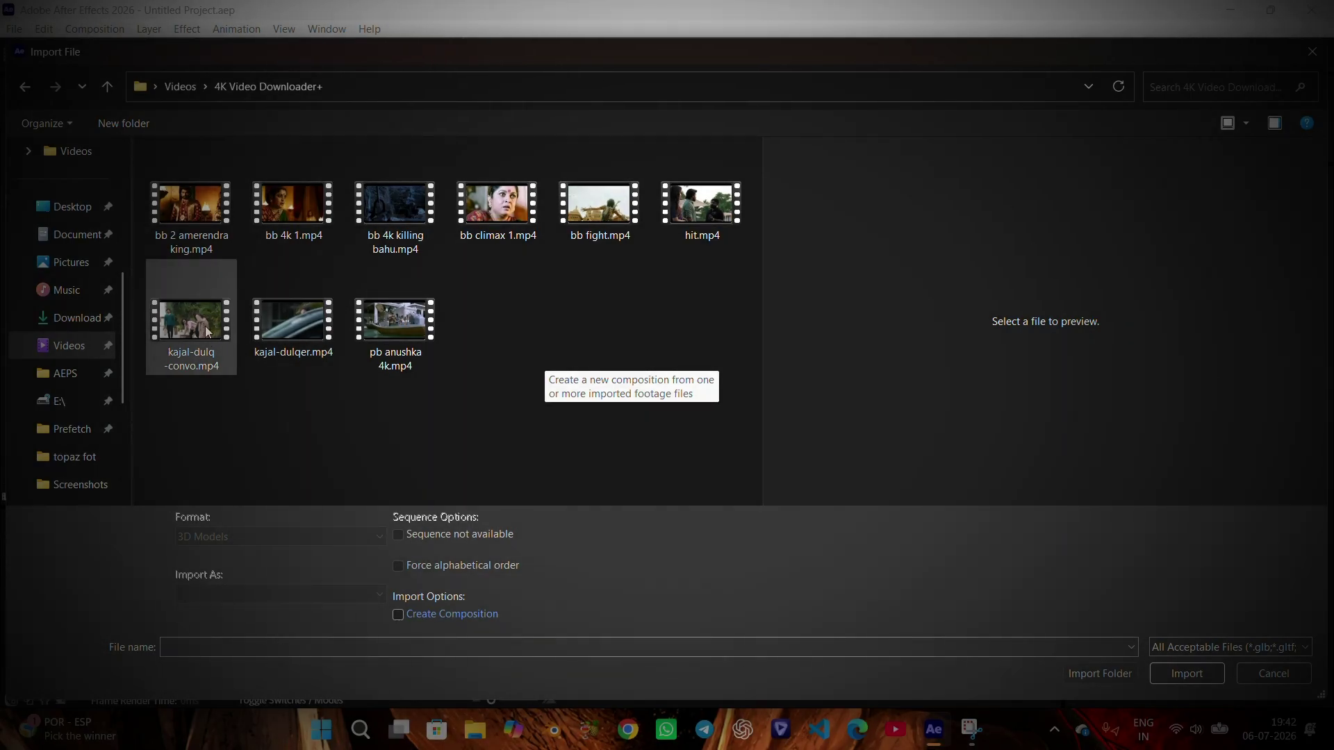
{"action": "left_click", "coordinate": [686, 240]}
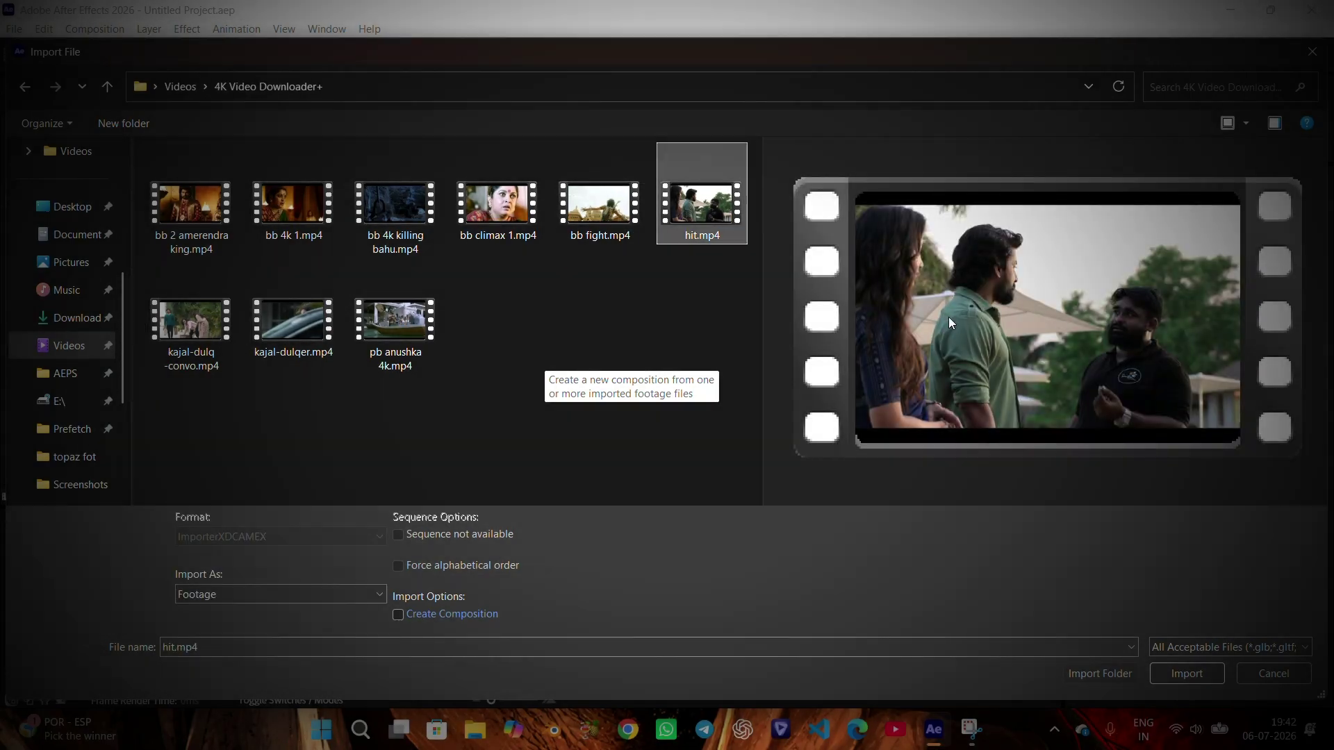
{"action": "left_click", "coordinate": [1190, 683]}
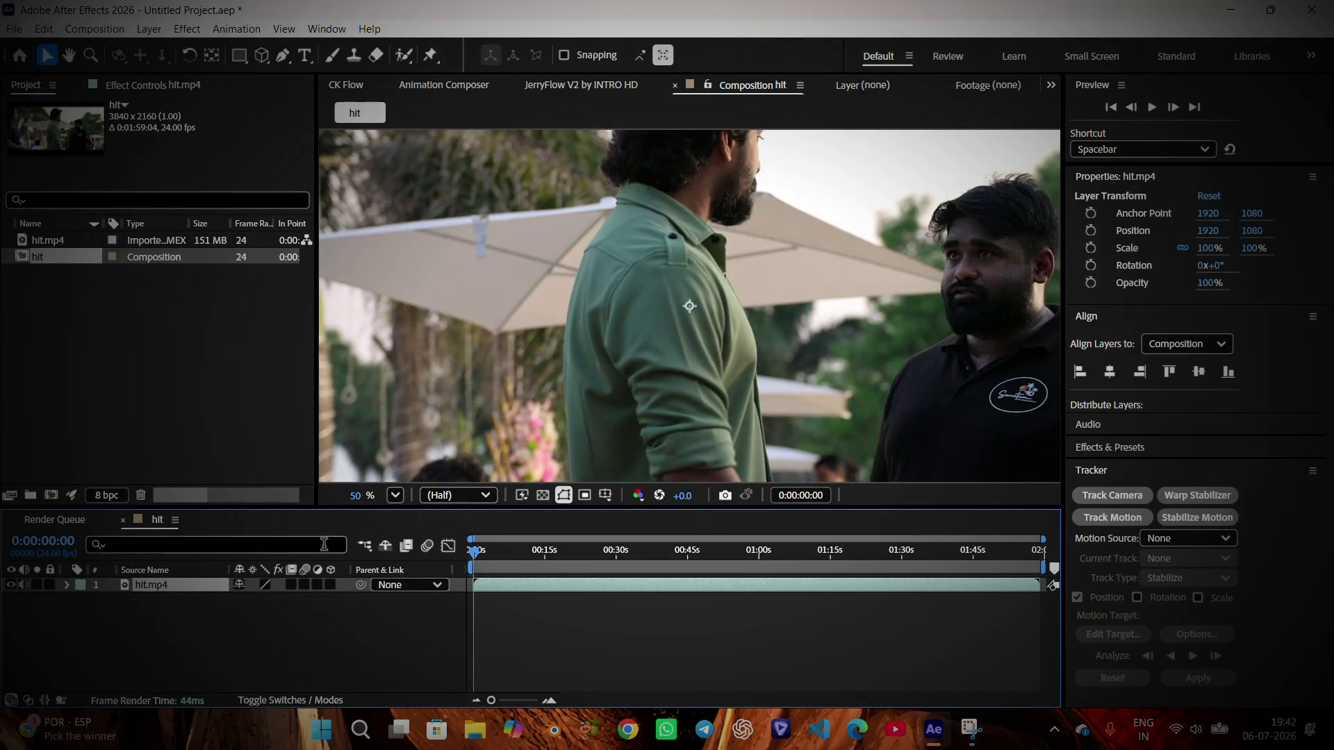
- Open the hit.mp4 layer in its own viewer, fit it to view, and set its in point to 0:01:09:09
{"action": "double_click", "coordinate": [168, 583]}
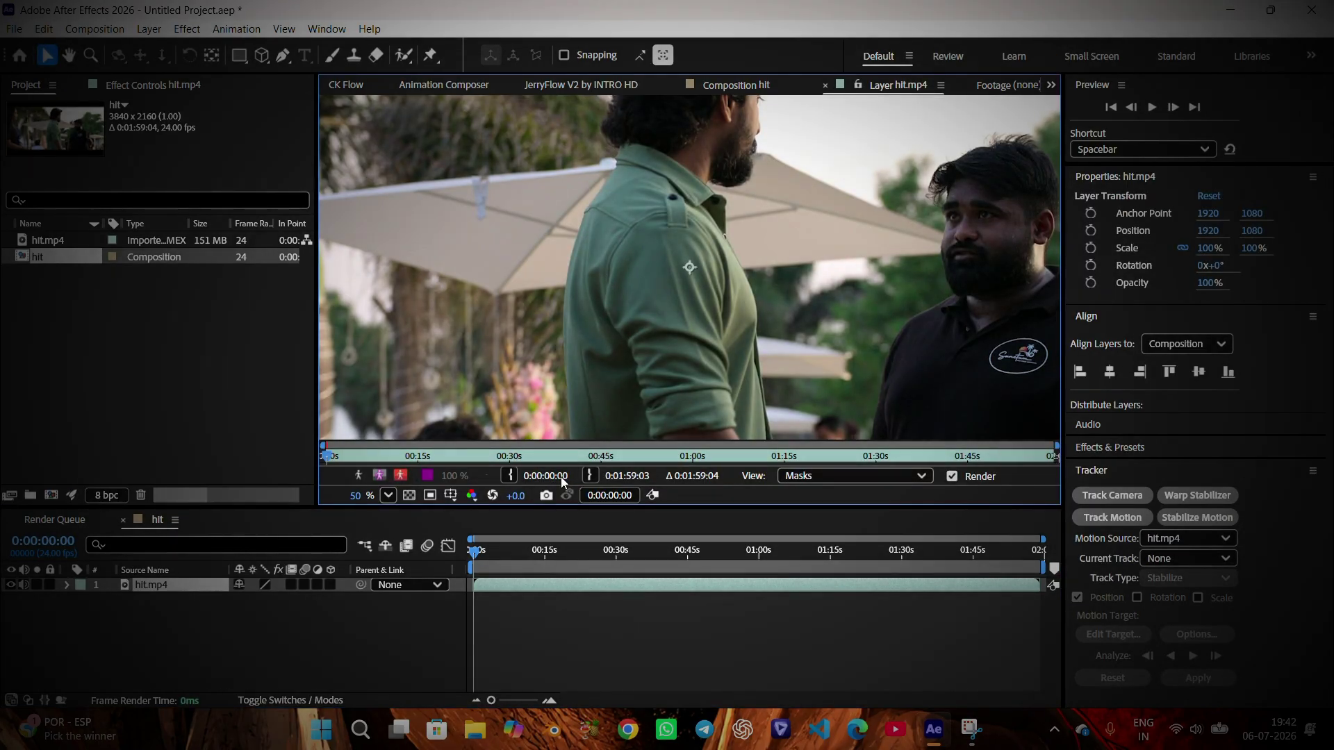
{"action": "left_click_drag", "start_coordinate": [562, 481], "coordinate": [595, 478]}
{"action": "scroll", "coordinate": [685, 393], "scroll_direction": "down", "scroll_amount": 1}
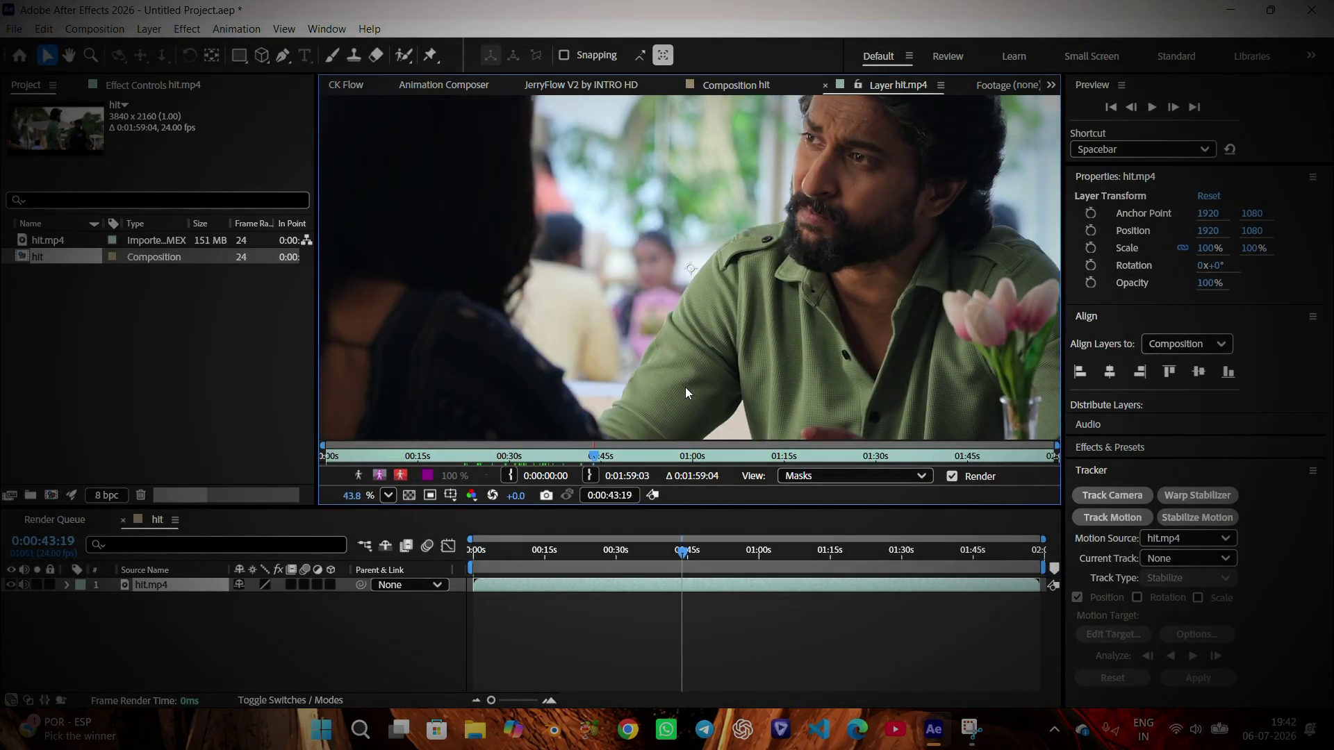
{"action": "scroll", "coordinate": [684, 387], "scroll_direction": "down", "scroll_amount": 2}
{"action": "left_click", "coordinate": [384, 495]}
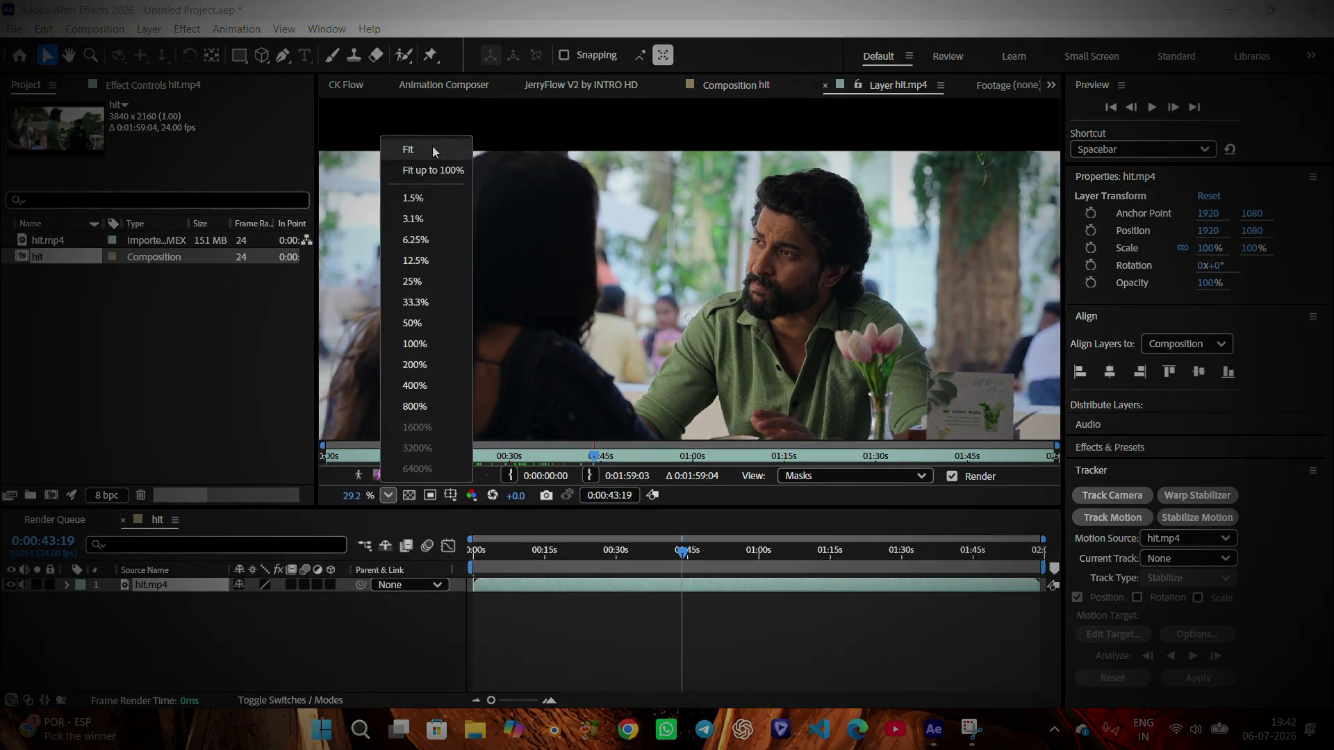
{"action": "left_click", "coordinate": [433, 150]}
{"action": "left_click_drag", "start_coordinate": [604, 459], "coordinate": [757, 475]}
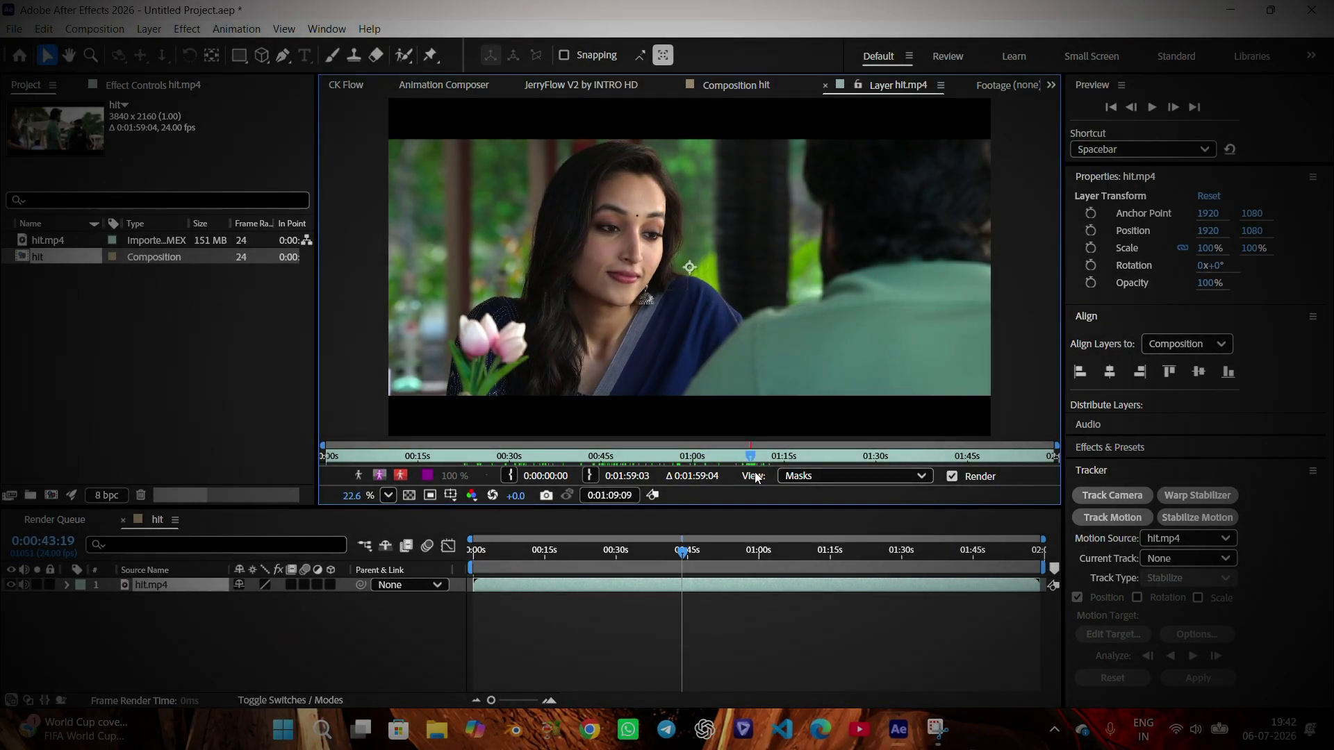
{"action": "left_click", "coordinate": [512, 475]}
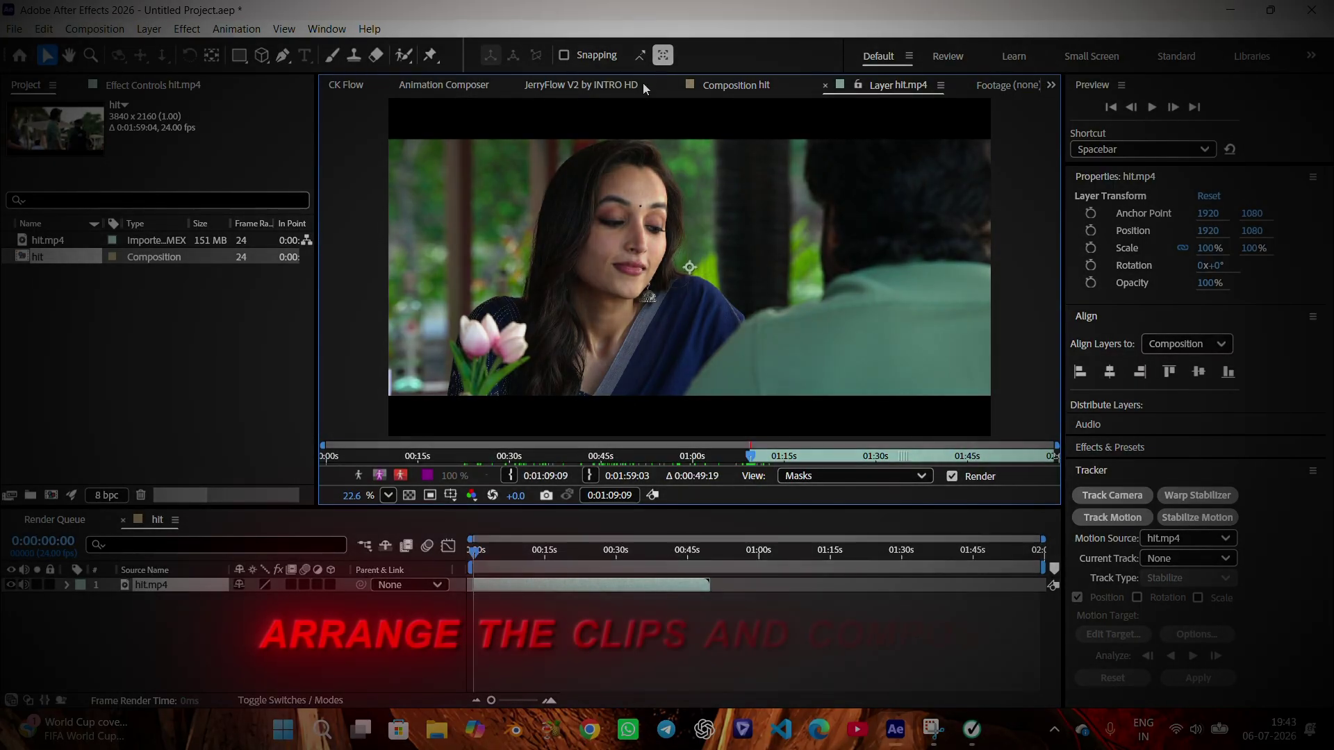
- Return to the composition view, fit it, then scale the hit.mp4 layer to 134% and position it at 2350, 1080
{"action": "left_click", "coordinate": [615, 85]}
{"action": "left_click", "coordinate": [738, 80]}
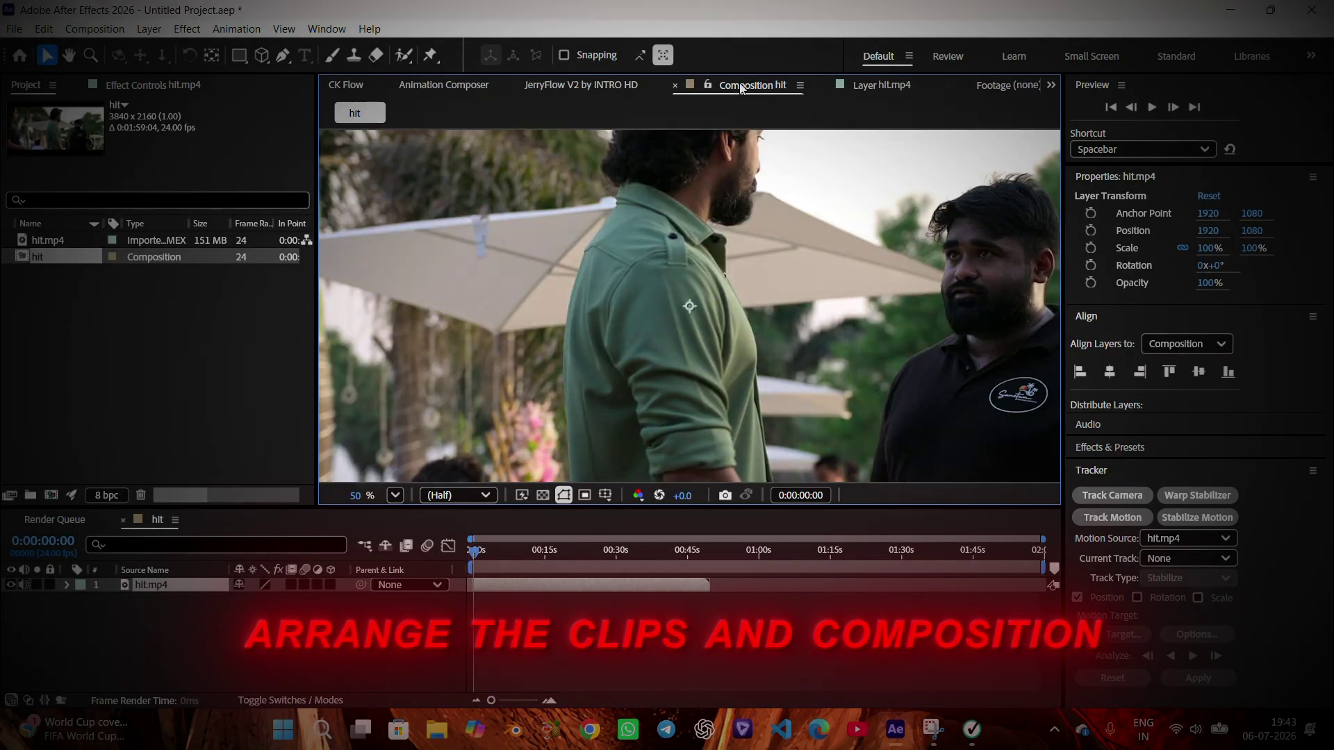
{"action": "left_click", "coordinate": [395, 495]}
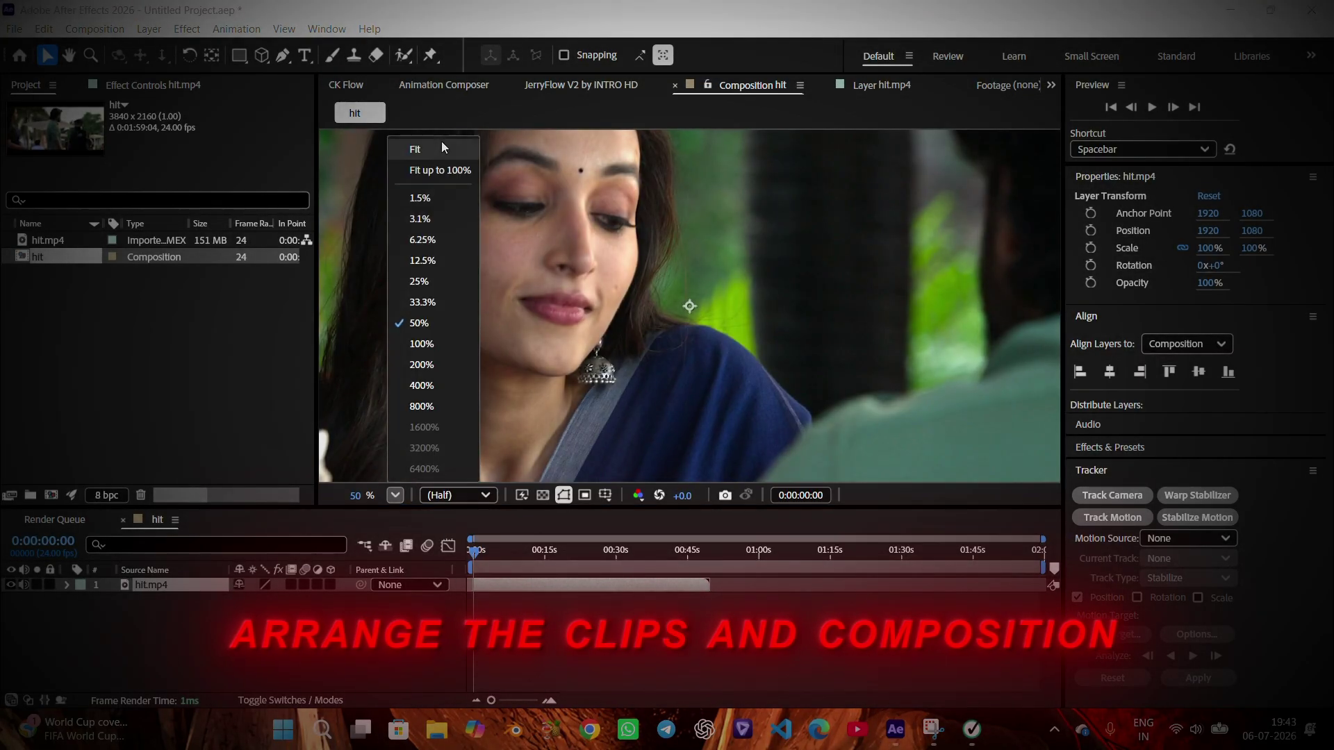
{"action": "left_click", "coordinate": [417, 149]}
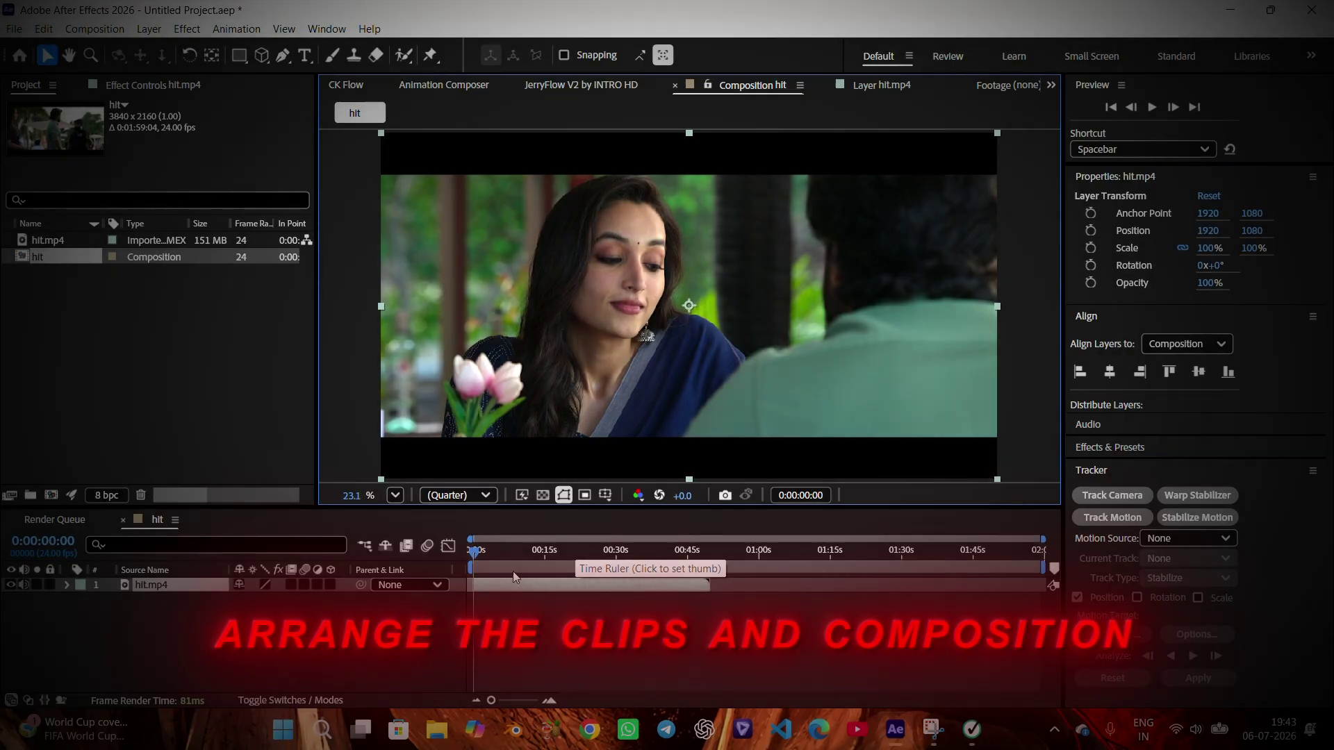
{"action": "left_click_drag", "start_coordinate": [261, 600], "coordinate": [417, 603]}
{"action": "key", "text": "p"}
- Resize the composition to 1080 × 1080 px with the aspect ratio unlocked, and scale the hit.mp4 layer to 71%
{"action": "right_click", "coordinate": [679, 657]}
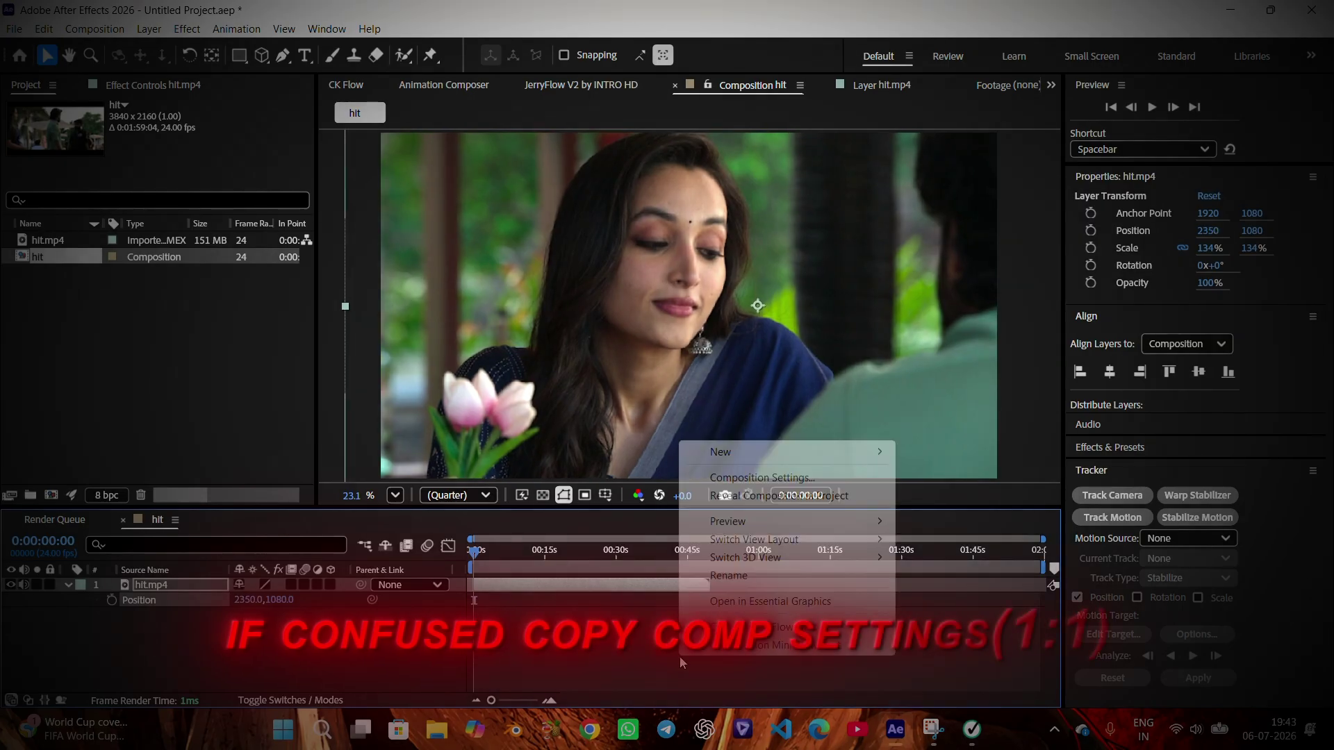
{"action": "left_click", "coordinate": [762, 478]}
{"action": "key", "text": "Tab"}
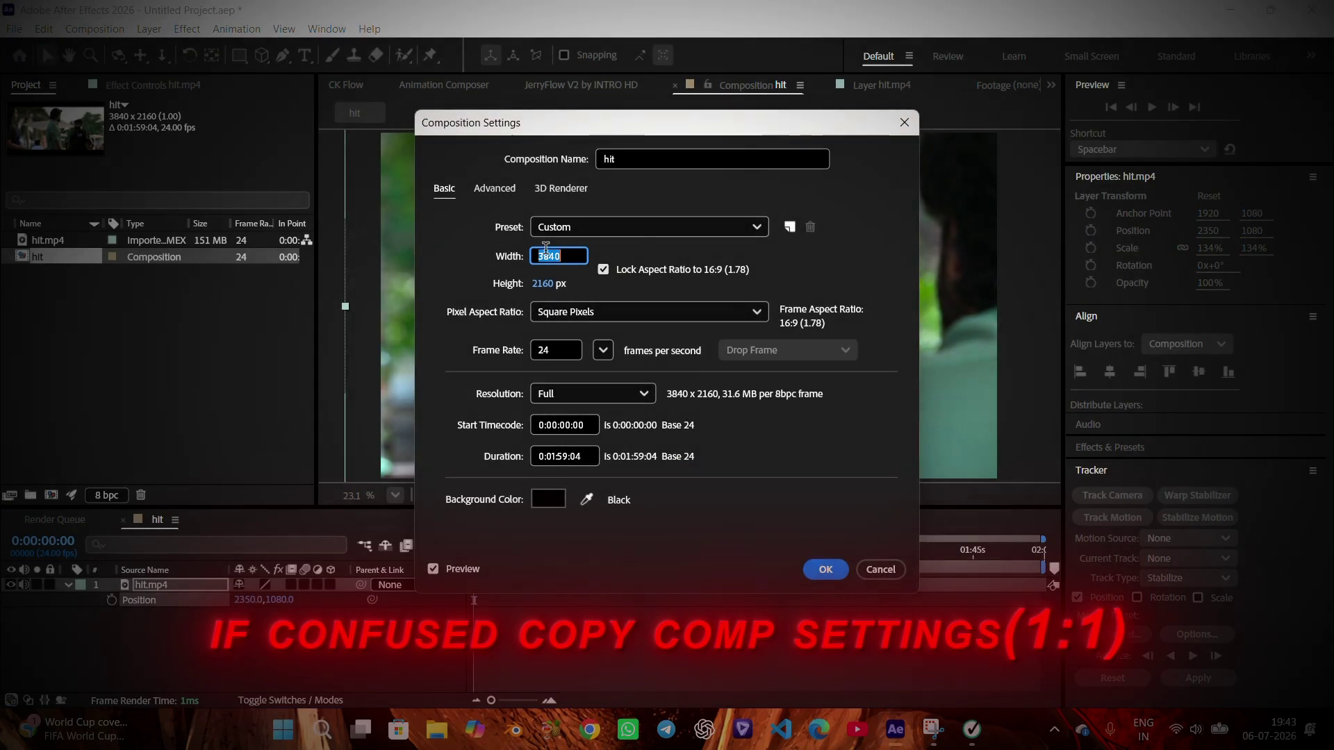
{"action": "type", "text": "1080"}
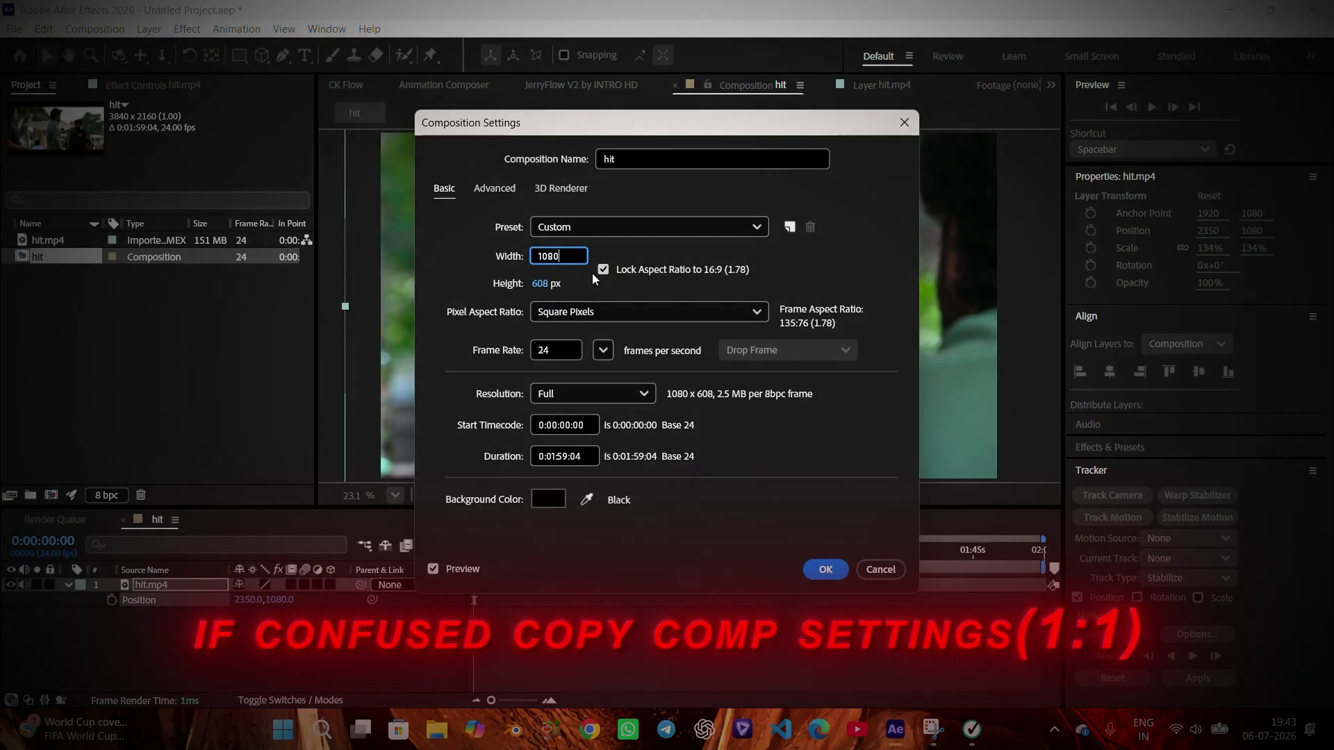
{"action": "left_click", "coordinate": [603, 269]}
{"action": "left_click", "coordinate": [549, 285]}
{"action": "type", "text": "1080"}
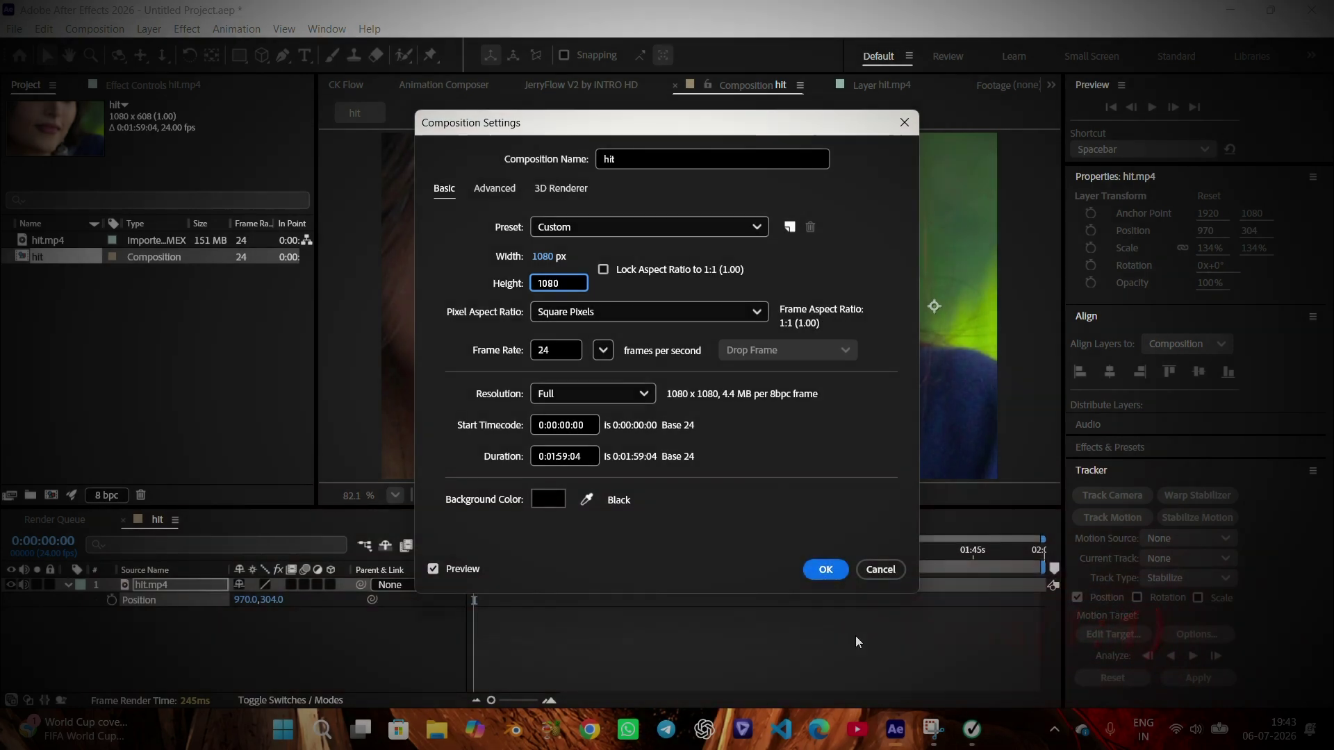
{"action": "left_click", "coordinate": [833, 569]}
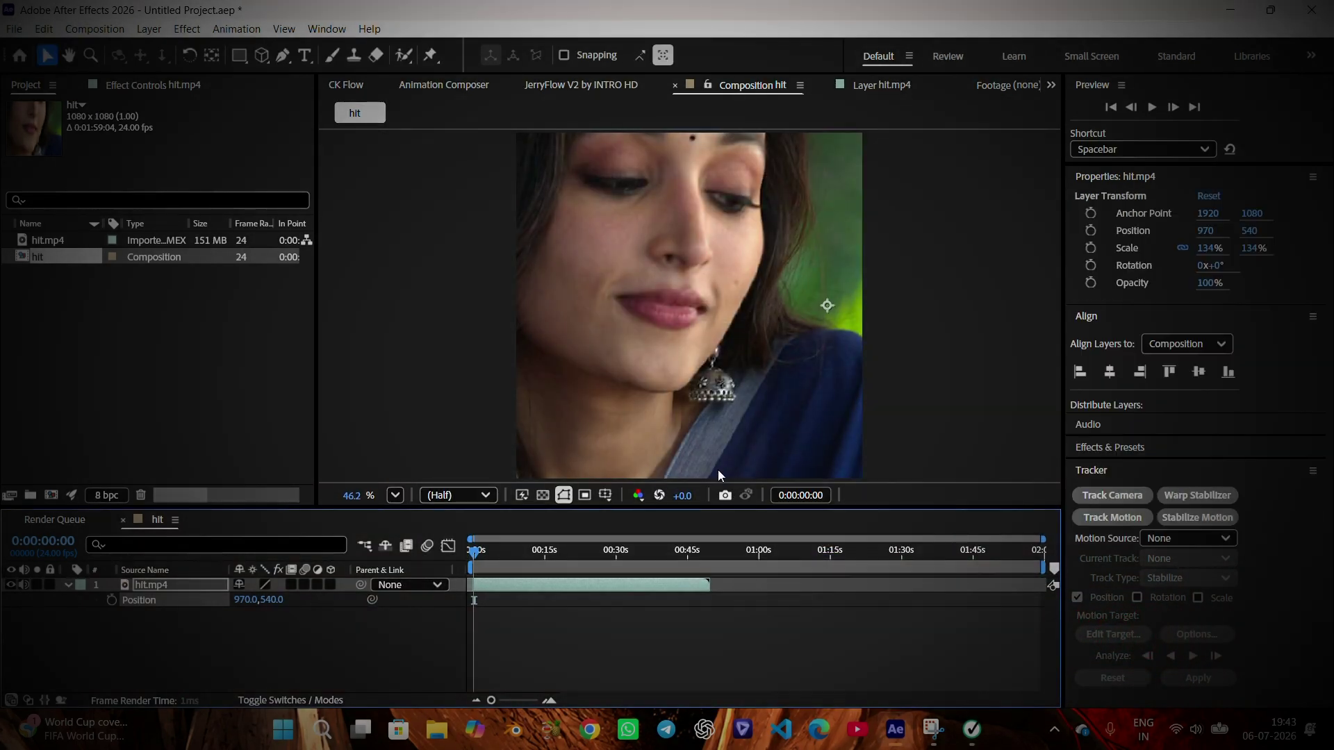
{"action": "key", "text": "s"}
{"action": "left_click_drag", "start_coordinate": [261, 599], "coordinate": [209, 599]}
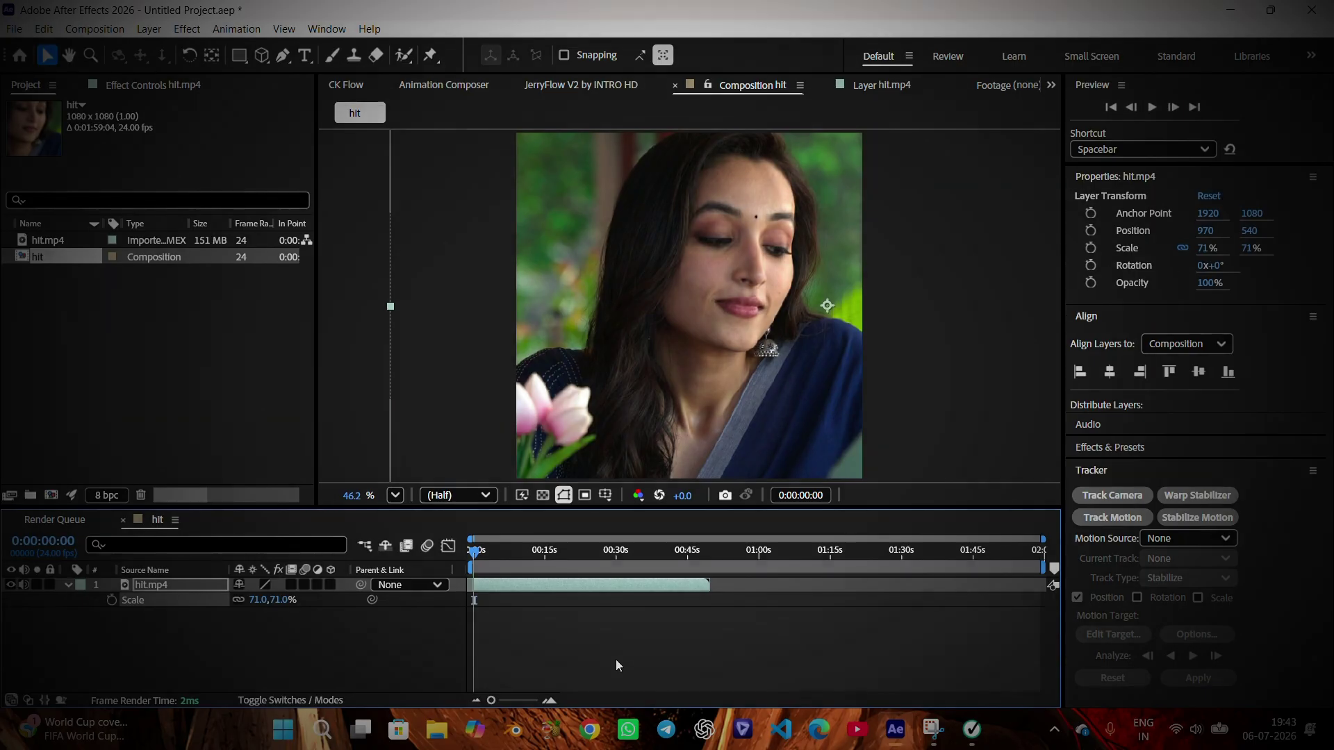
- Split the hit.mp4 layer at 0:00:04:13, where the shot changes, and delete the part after the cut
{"action": "left_click_drag", "start_coordinate": [486, 552], "coordinate": [494, 555]}
{"action": "key", "text": "="}
{"action": "key", "text": "="}
{"action": "key", "text": "="}
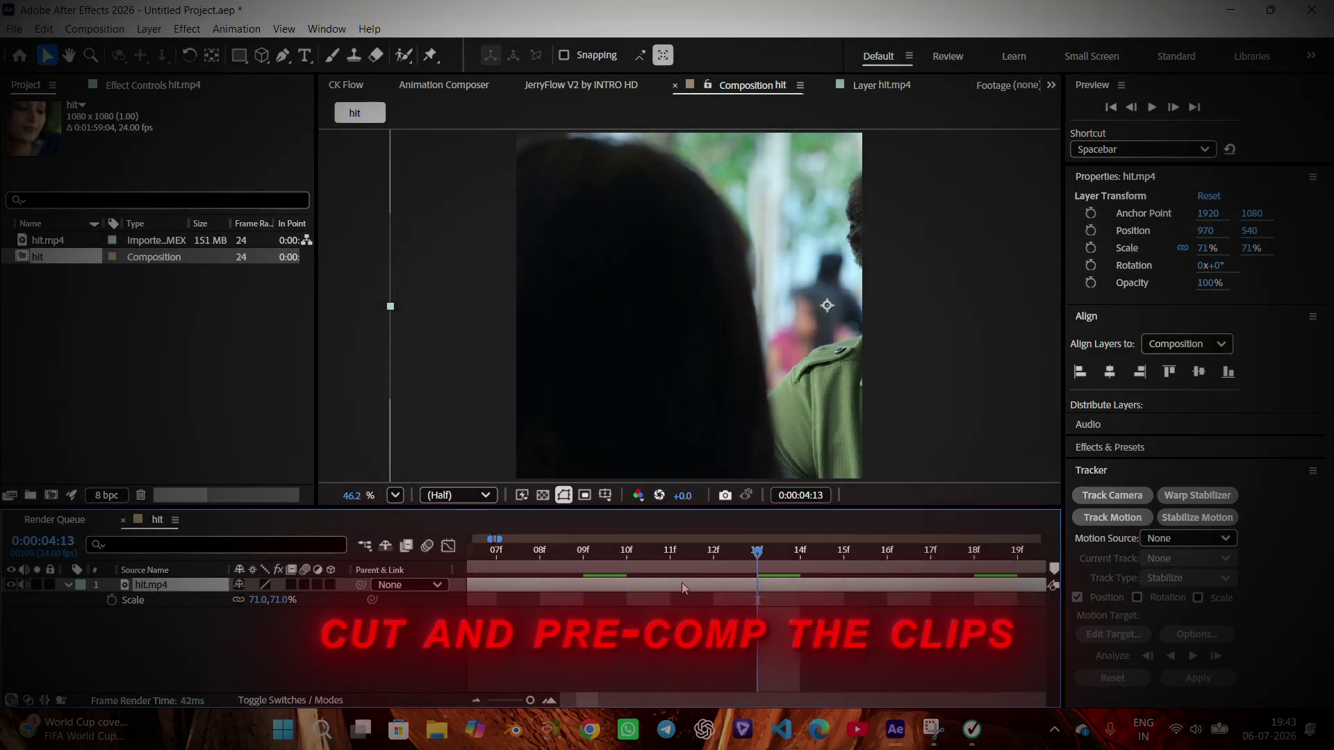
{"action": "left_click_drag", "start_coordinate": [703, 568], "coordinate": [755, 575]}
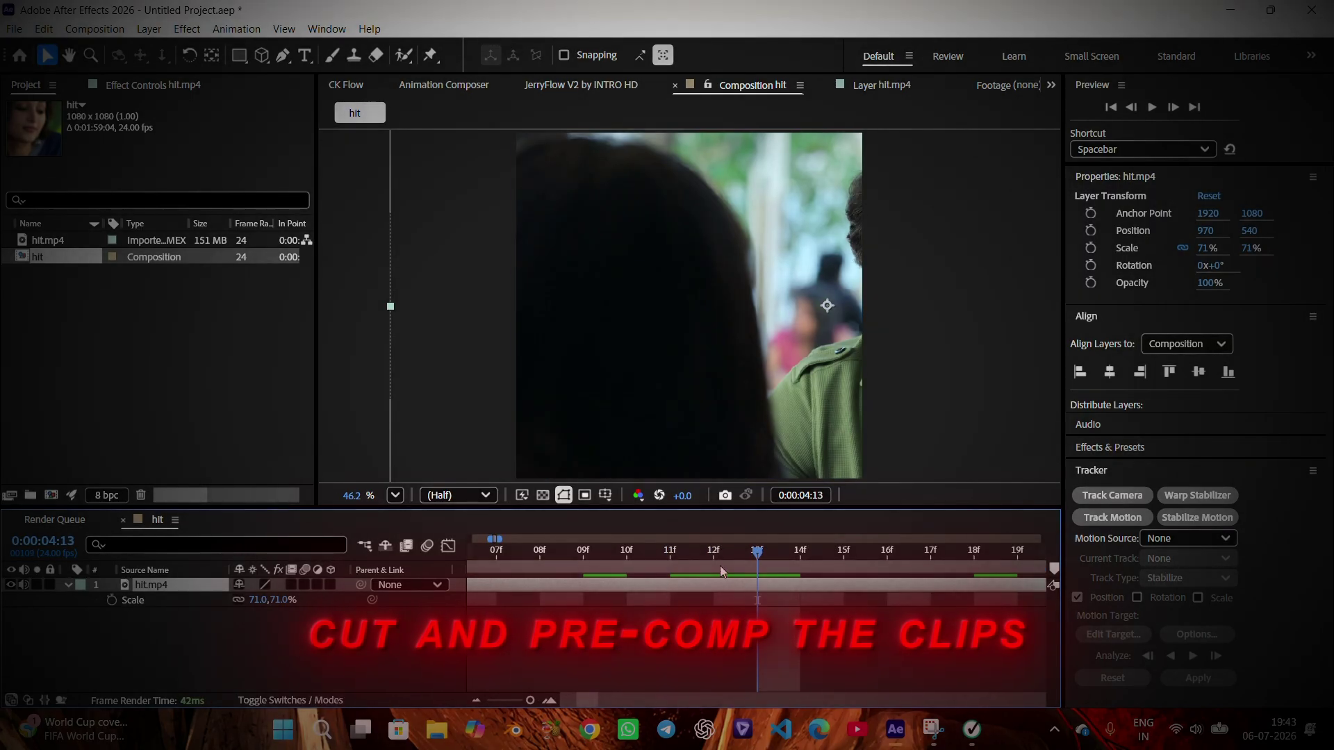
{"action": "key", "text": "ctrl+shift+d"}
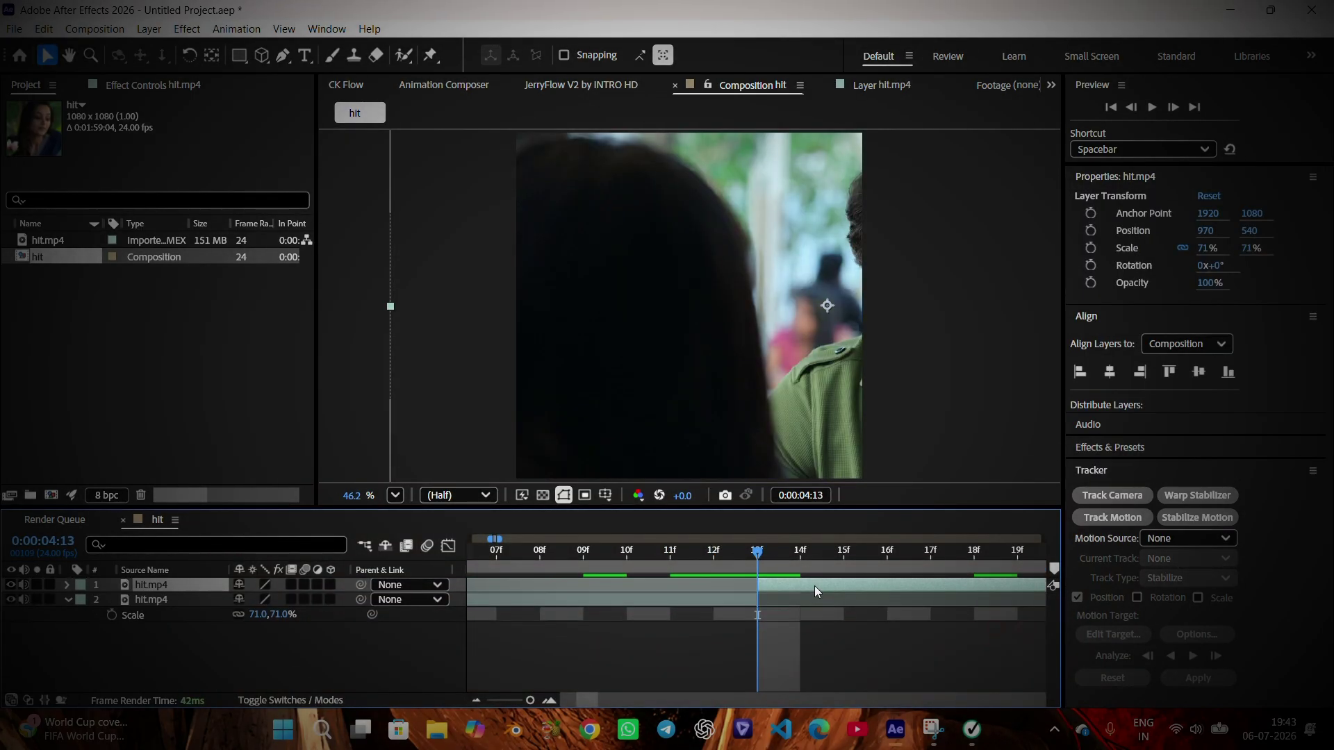
{"action": "key", "text": "Delete"}
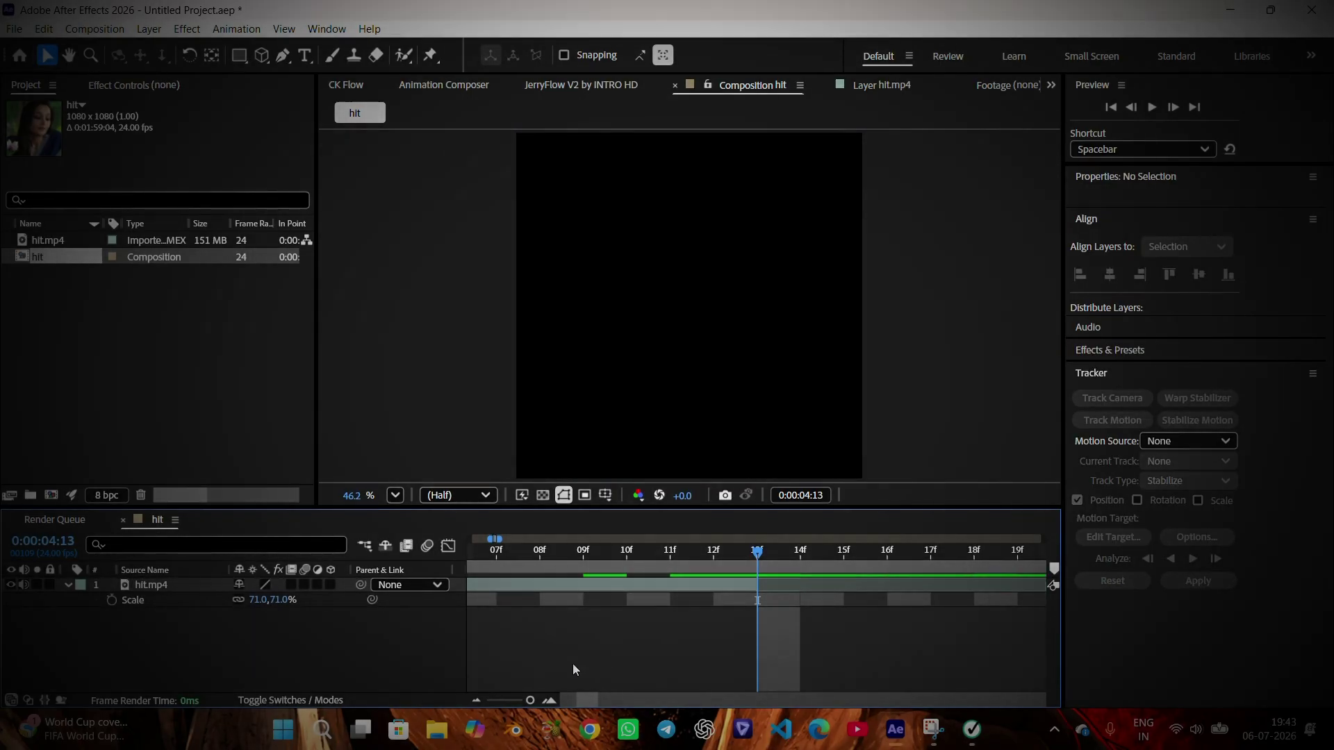
{"action": "scroll", "coordinate": [572, 664], "scroll_direction": "down", "scroll_amount": 10}
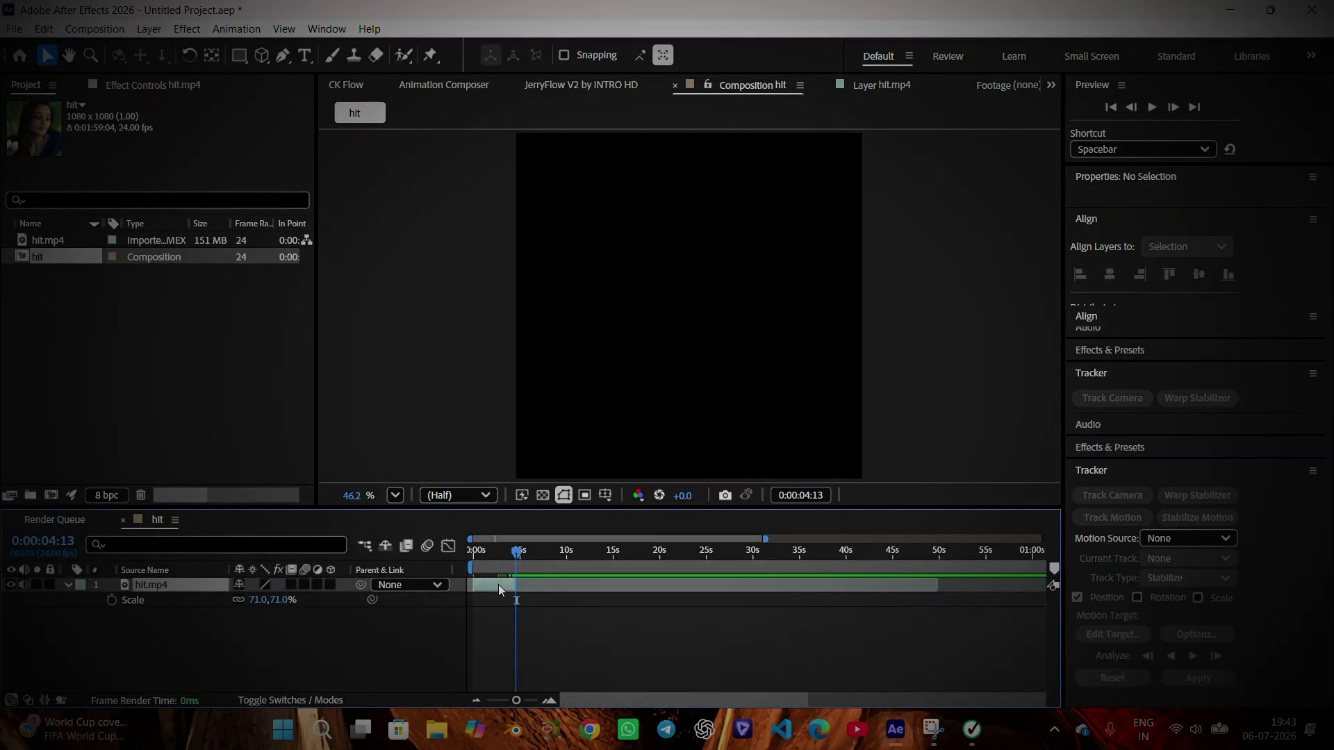
- Pre-compose the remaining hit.mp4 clip with JerryFlow's Pre-compose command, with the playhead at the composition start
{"action": "left_click", "coordinate": [499, 585]}
{"action": "key", "text": "Home"}
{"action": "left_click", "coordinate": [581, 85]}
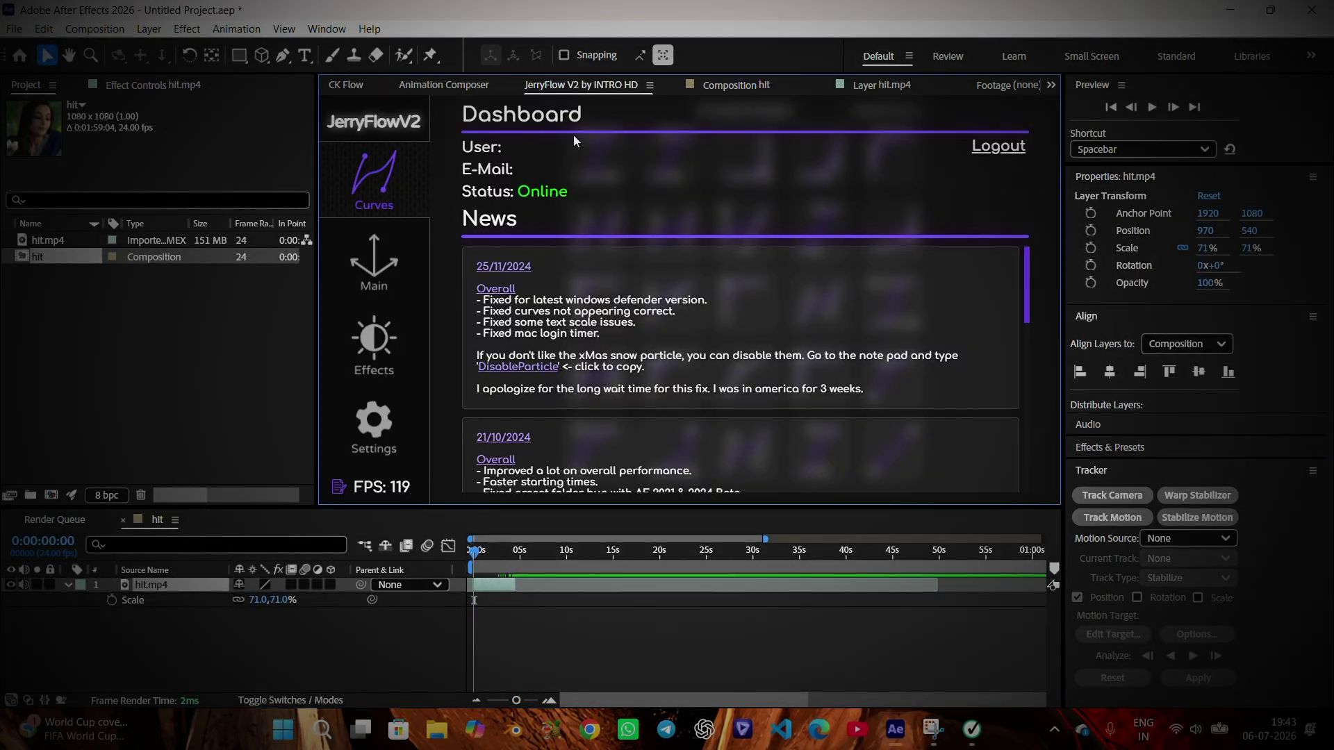
{"action": "left_click", "coordinate": [374, 264]}
{"action": "left_click", "coordinate": [692, 467]}
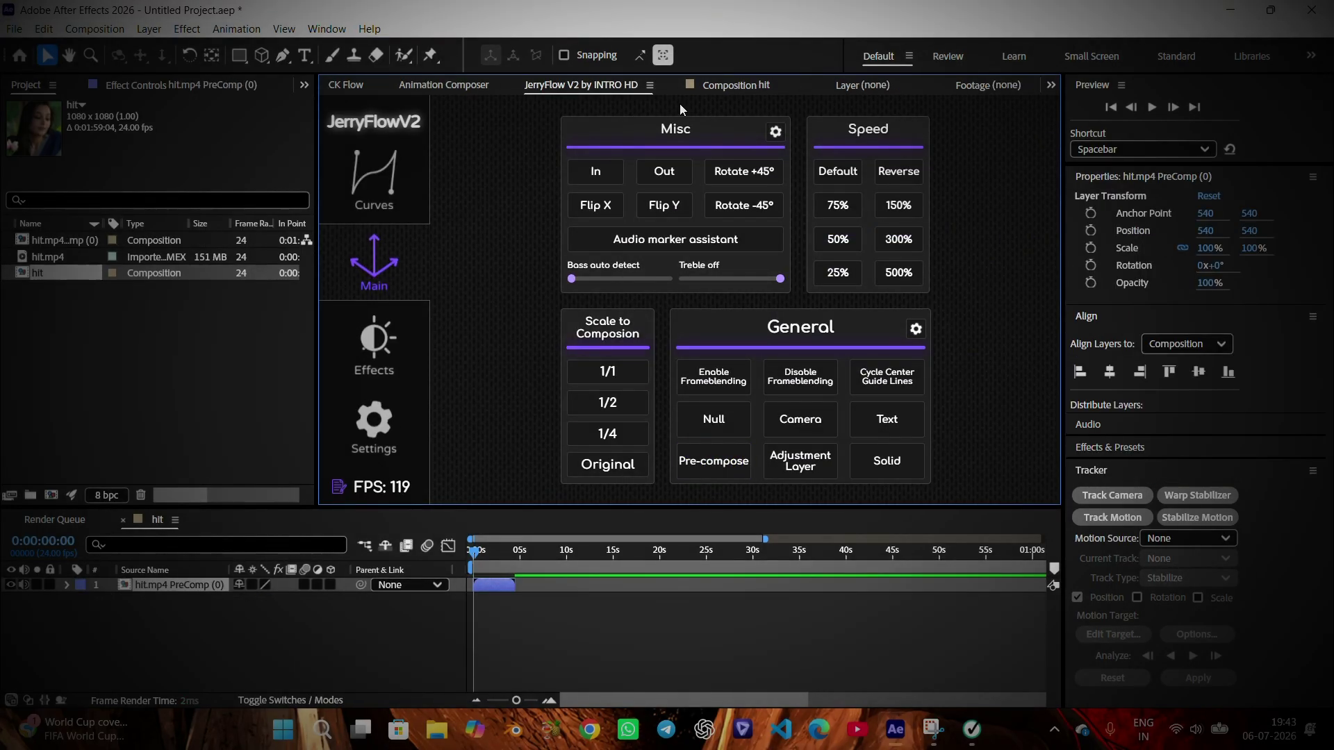
{"action": "key", "text": "space"}
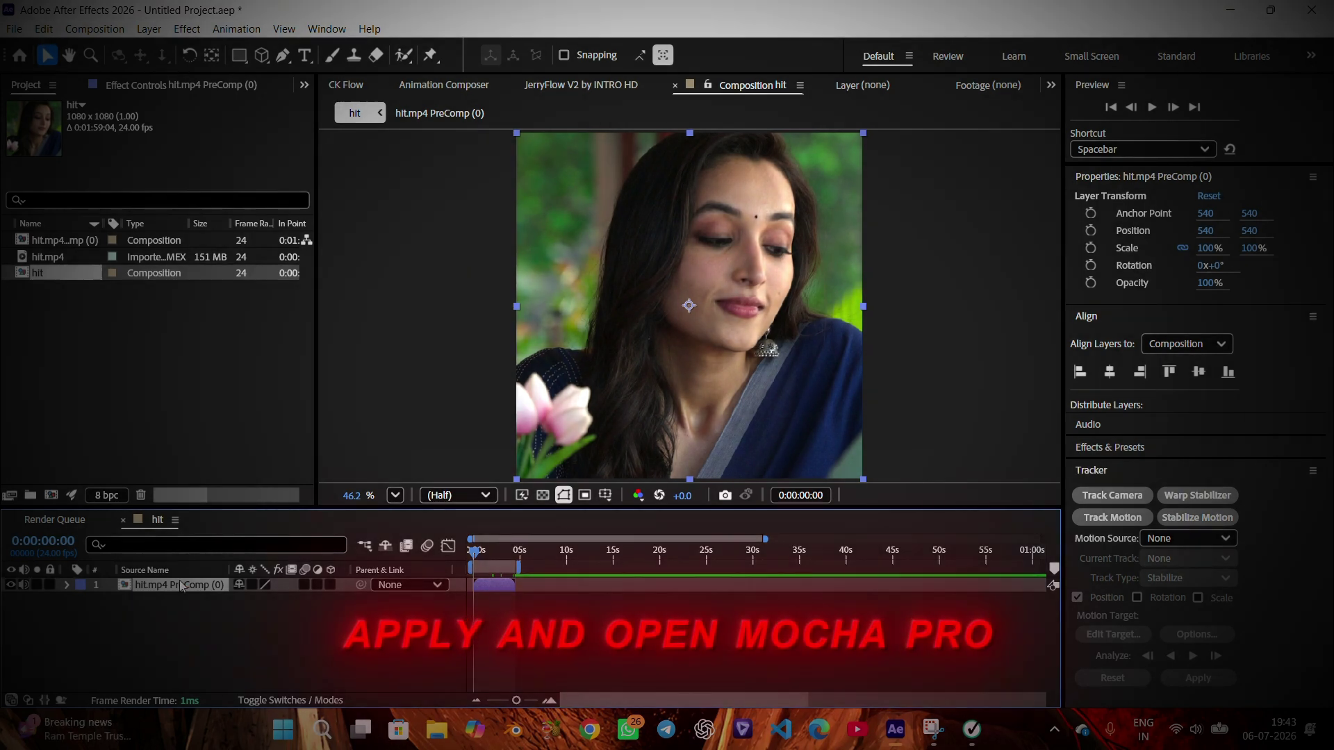
- Apply the Mocha Pro effect to the pre-composed clip and launch the Mocha interface
{"action": "key", "text": "ctrl+space"}
{"action": "type", "text": "mo"}
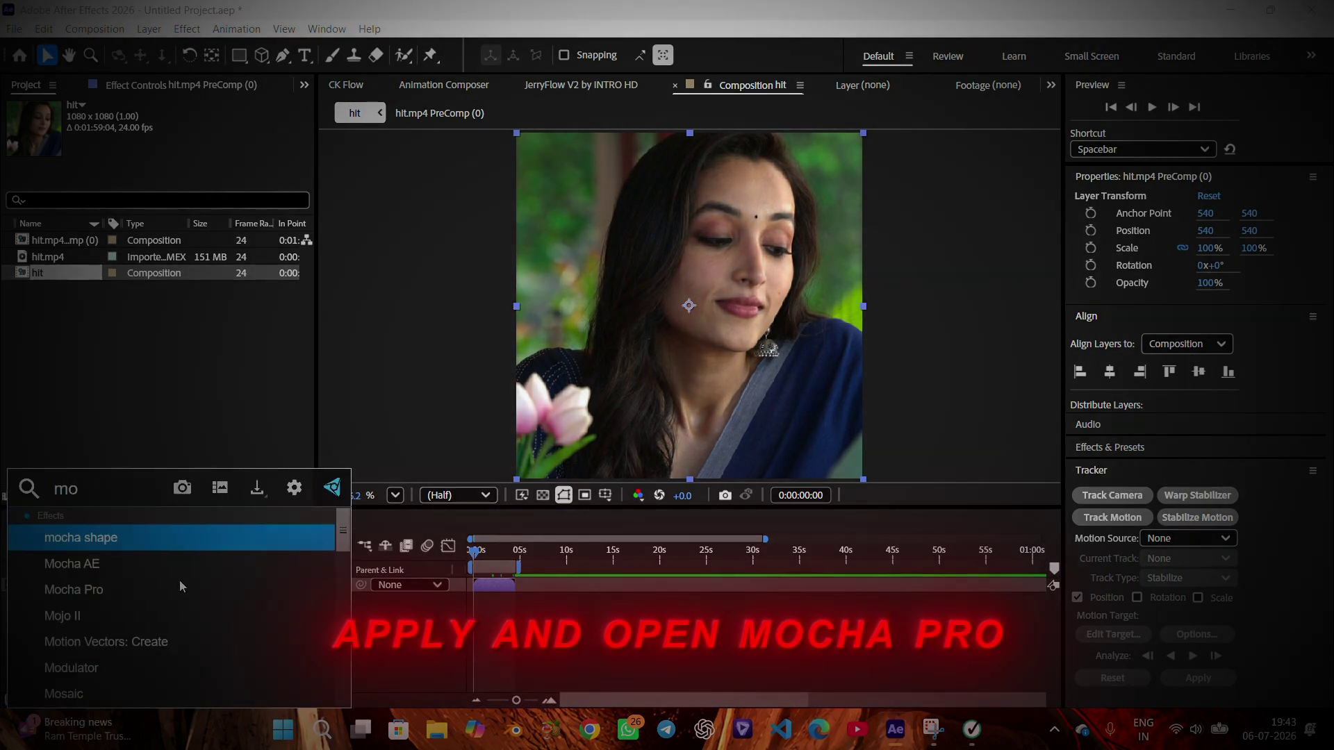
{"action": "left_click", "coordinate": [63, 596]}
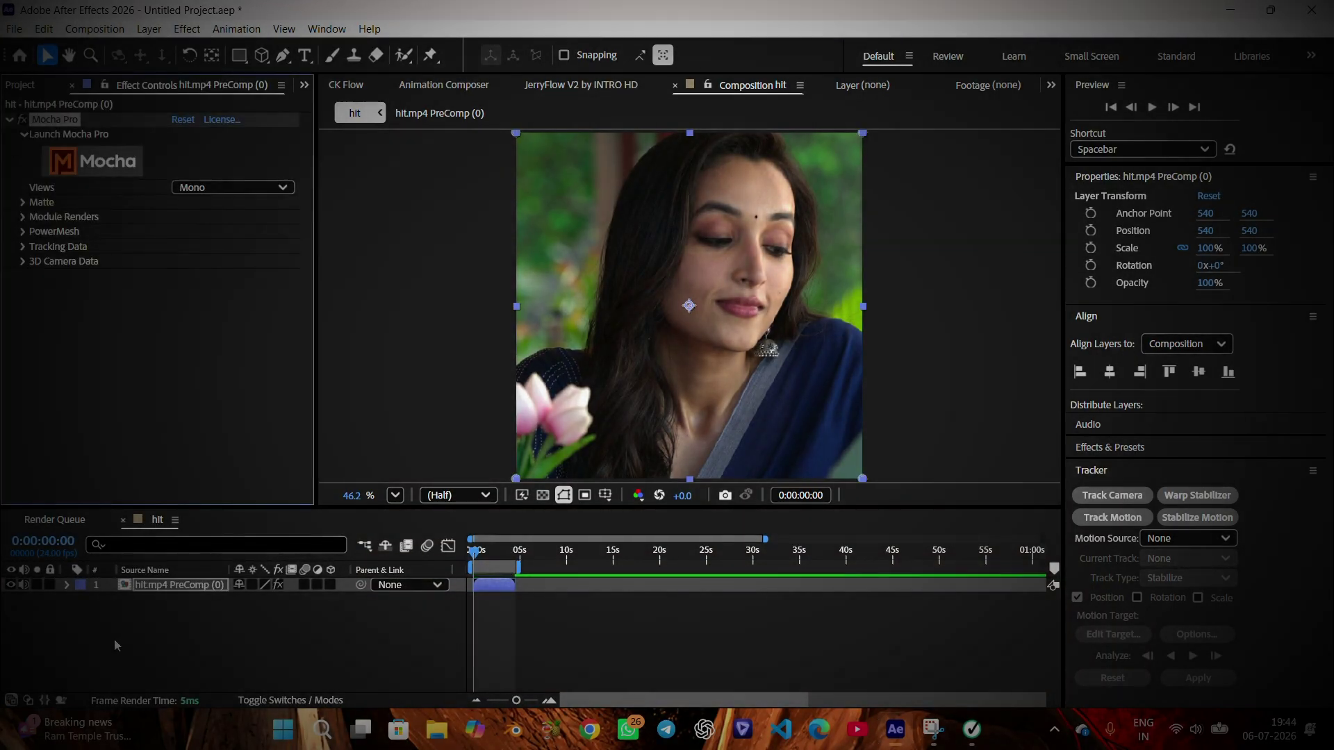
{"action": "left_click", "coordinate": [90, 159]}
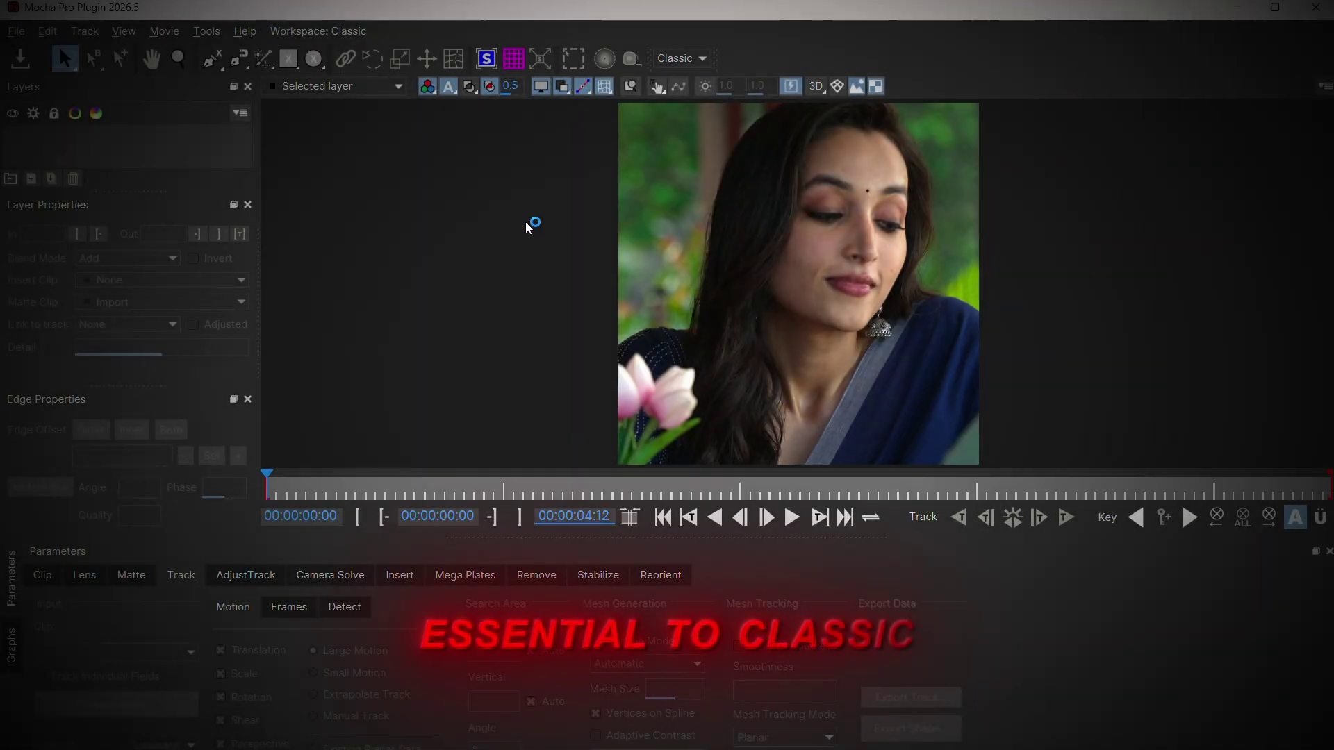
- Switch the Mocha workspace to Essentials and back to Classic
{"action": "left_click", "coordinate": [318, 30]}
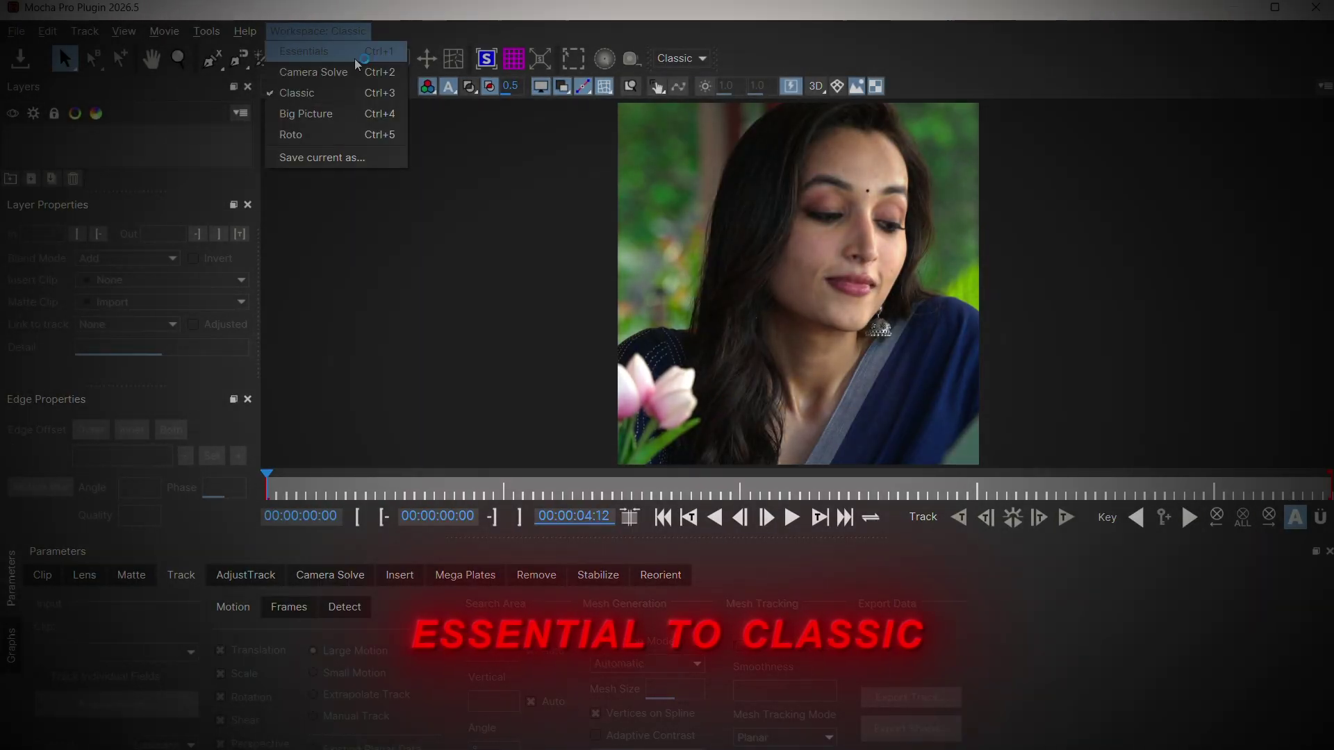
{"action": "left_click", "coordinate": [344, 60]}
{"action": "left_click", "coordinate": [325, 30]}
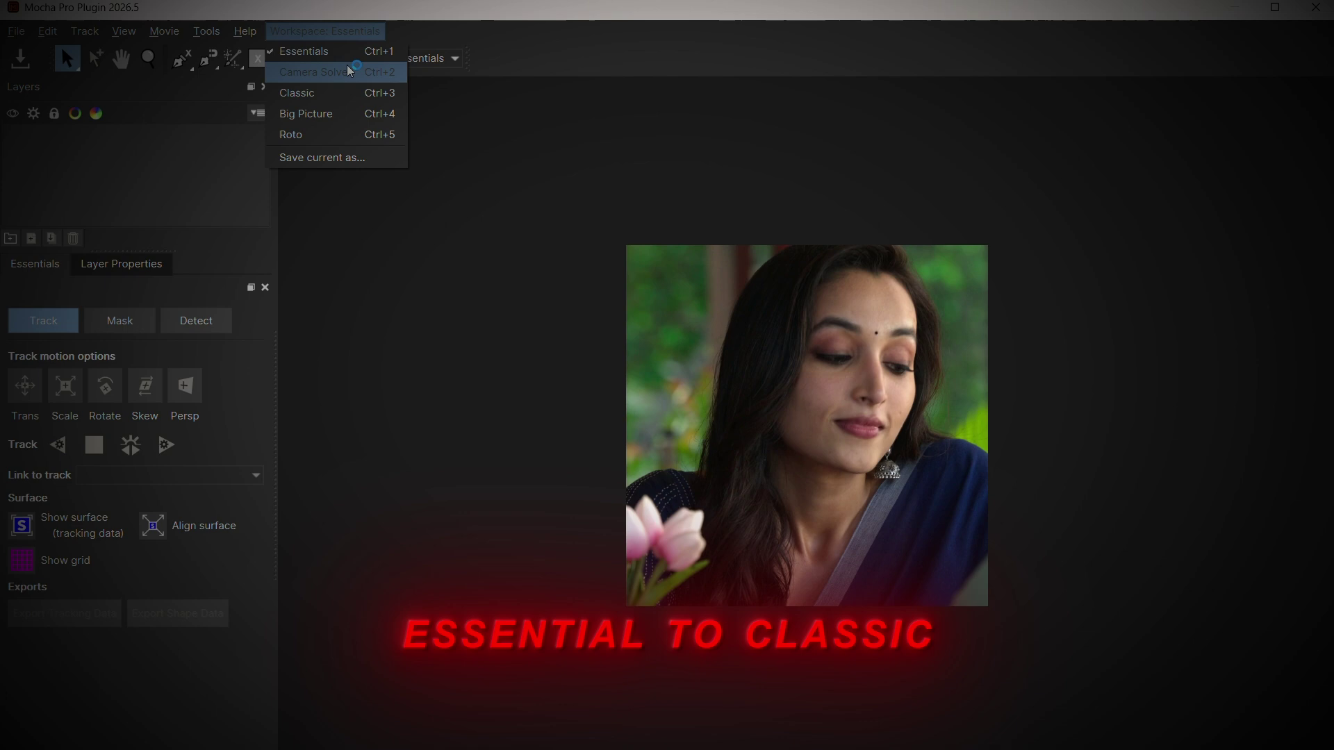
{"action": "left_click", "coordinate": [327, 92]}
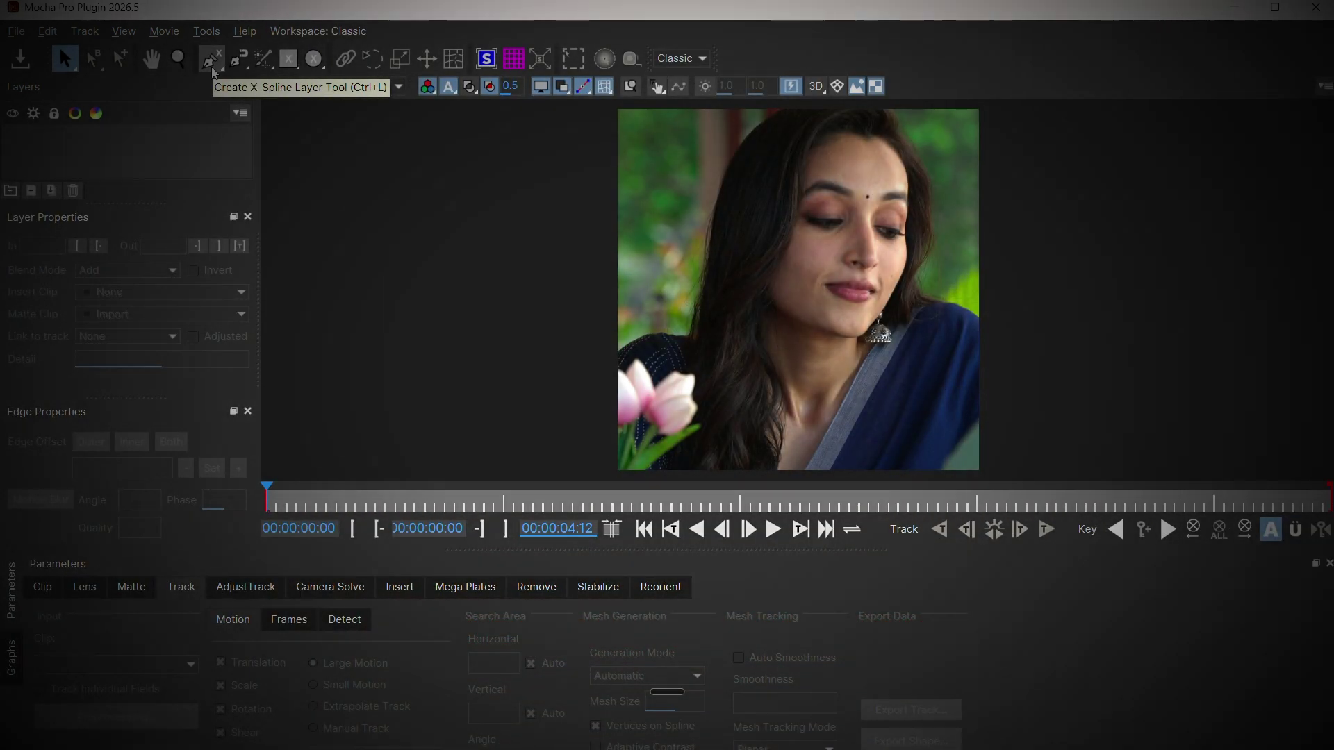
- Draw a closed X-spline layer around the woman's face from forehead to chin on the first frame
{"action": "left_click", "coordinate": [211, 66]}
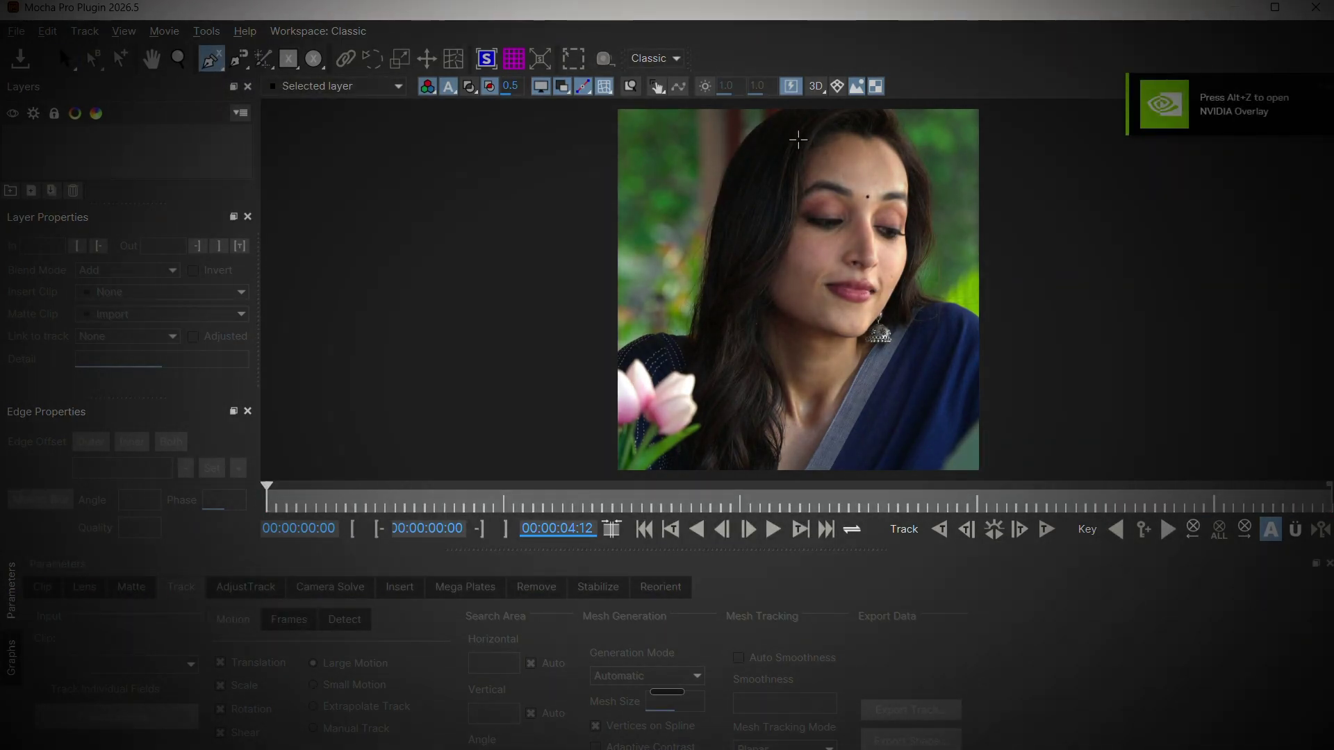
{"action": "left_click", "coordinate": [870, 115]}
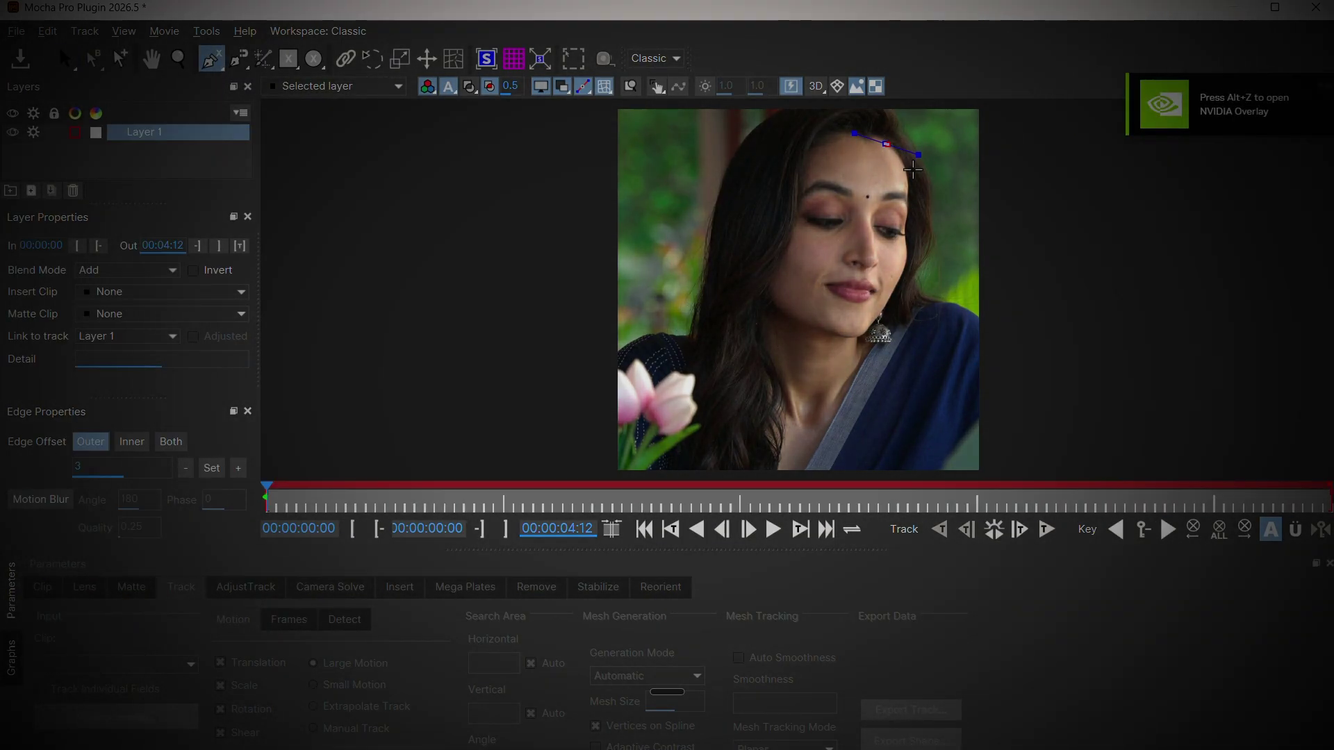
{"action": "left_click", "coordinate": [884, 143]}
{"action": "left_click", "coordinate": [926, 216]}
{"action": "left_click", "coordinate": [905, 165]}
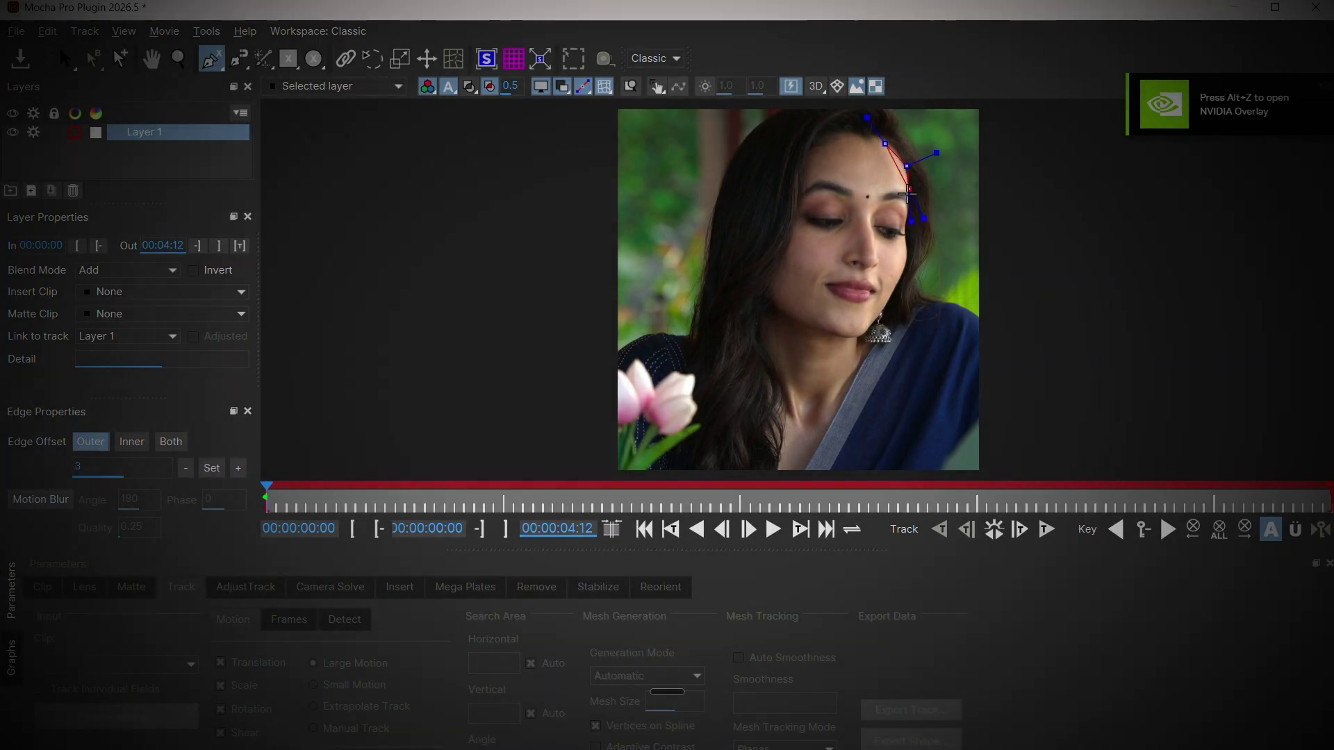
{"action": "left_click", "coordinate": [906, 222]}
{"action": "left_click", "coordinate": [902, 304]}
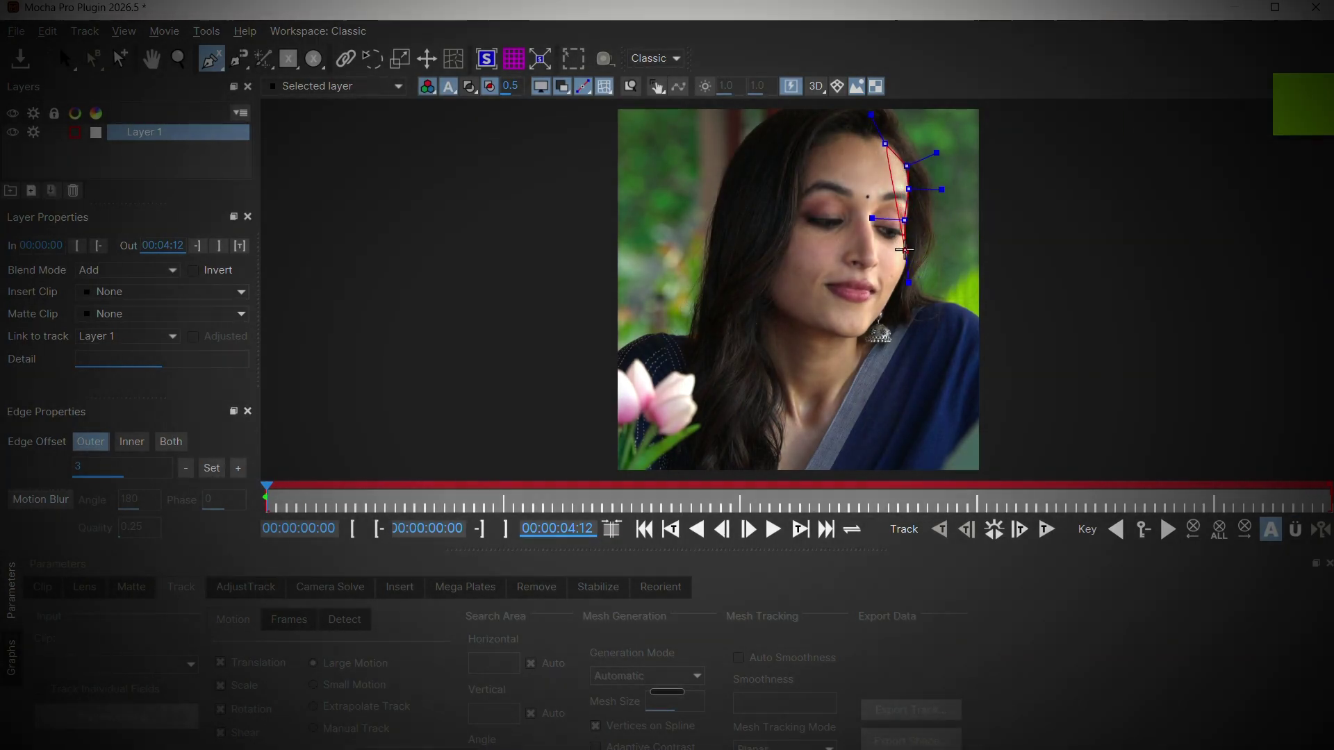
{"action": "left_click", "coordinate": [873, 331]}
{"action": "left_click", "coordinate": [834, 339]}
{"action": "left_click", "coordinate": [794, 264]}
{"action": "left_click", "coordinate": [813, 195]}
{"action": "left_click", "coordinate": [842, 129]}
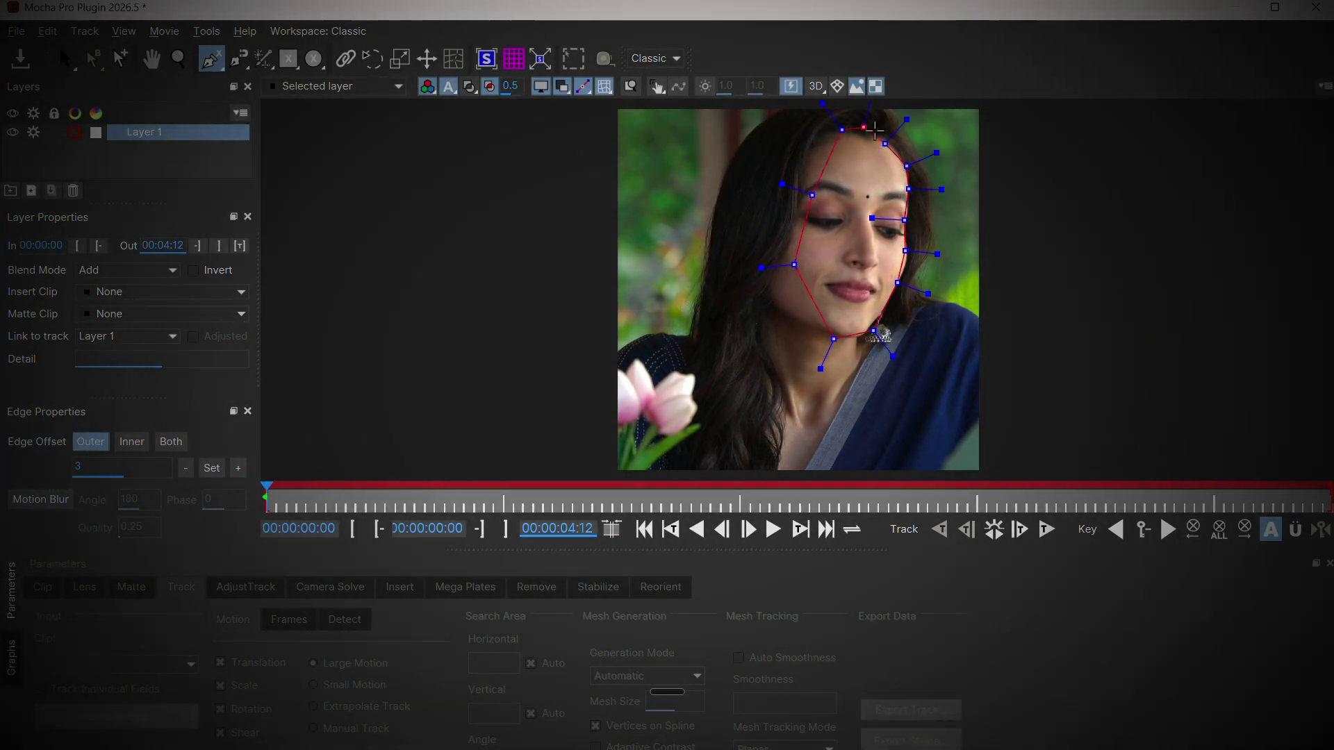
{"action": "right_click", "coordinate": [887, 158]}
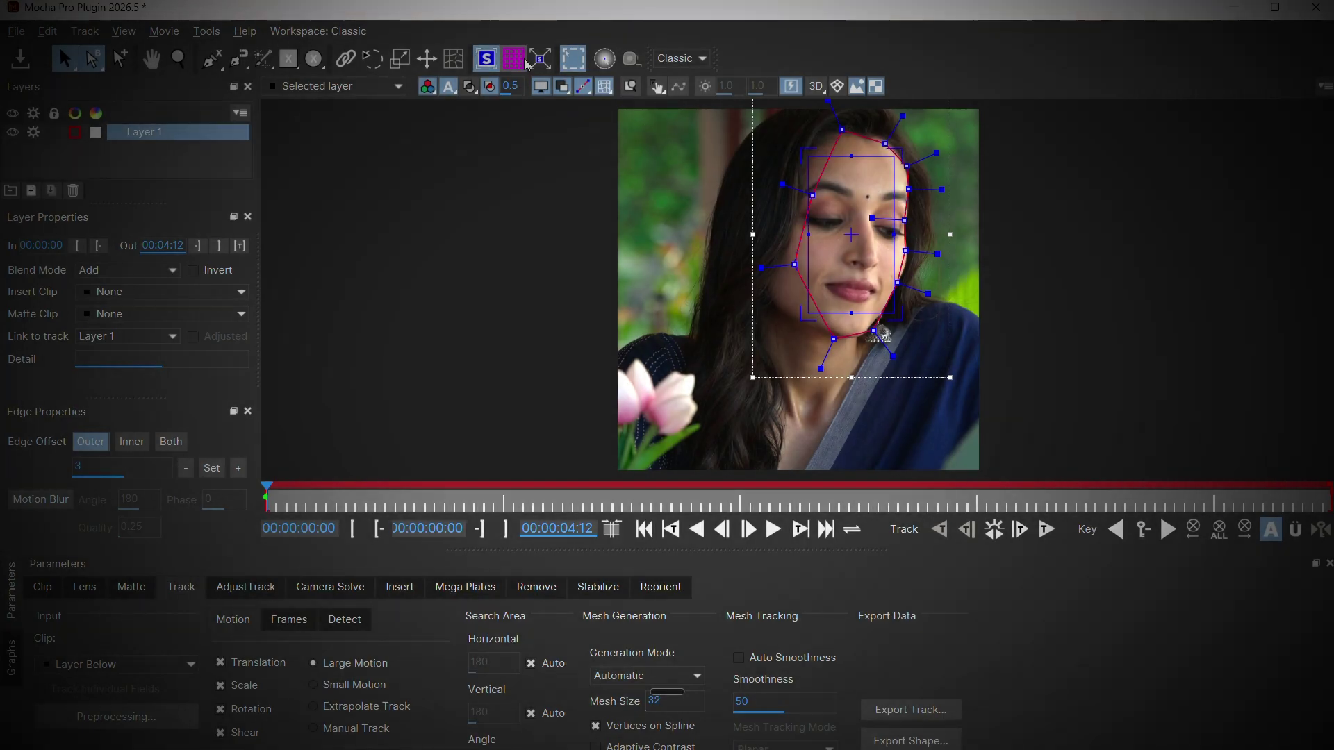
- Show the planar grid and track the face layer forward through the whole clip
{"action": "left_click", "coordinate": [519, 61]}
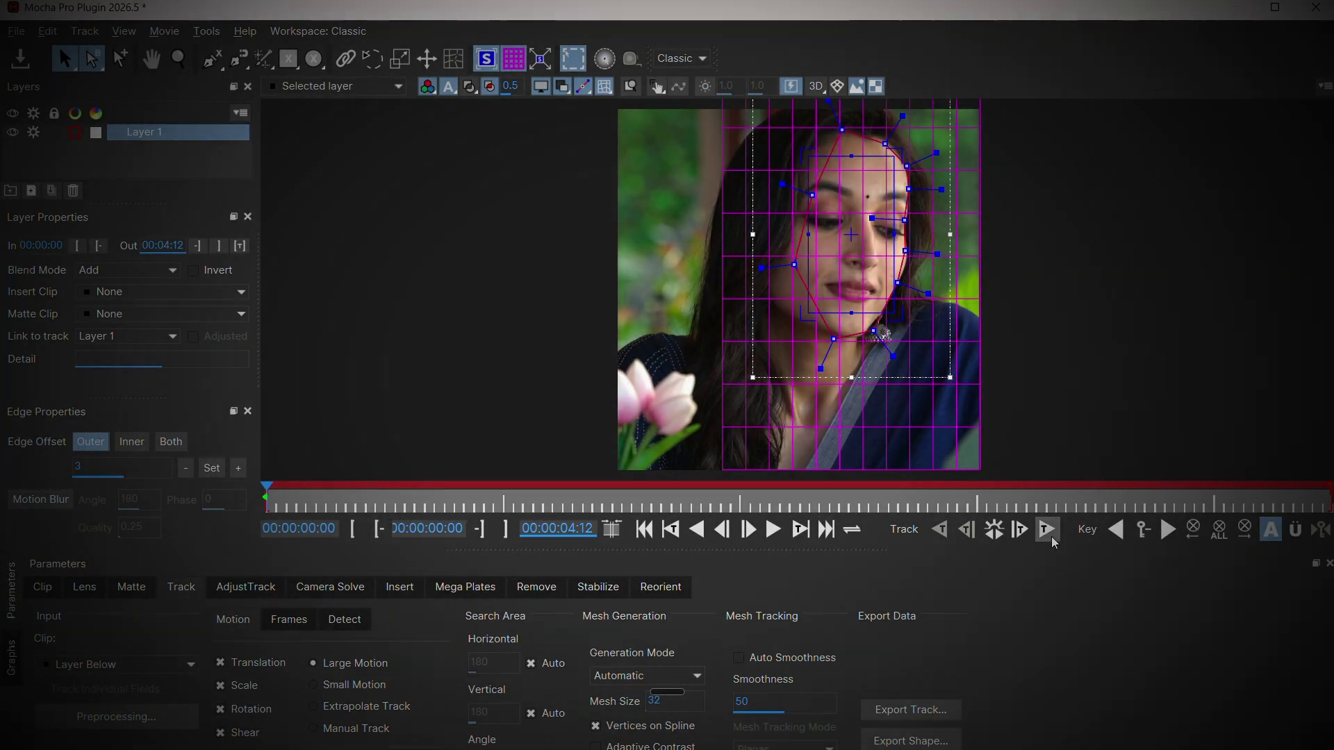
{"action": "left_click", "coordinate": [1048, 528]}
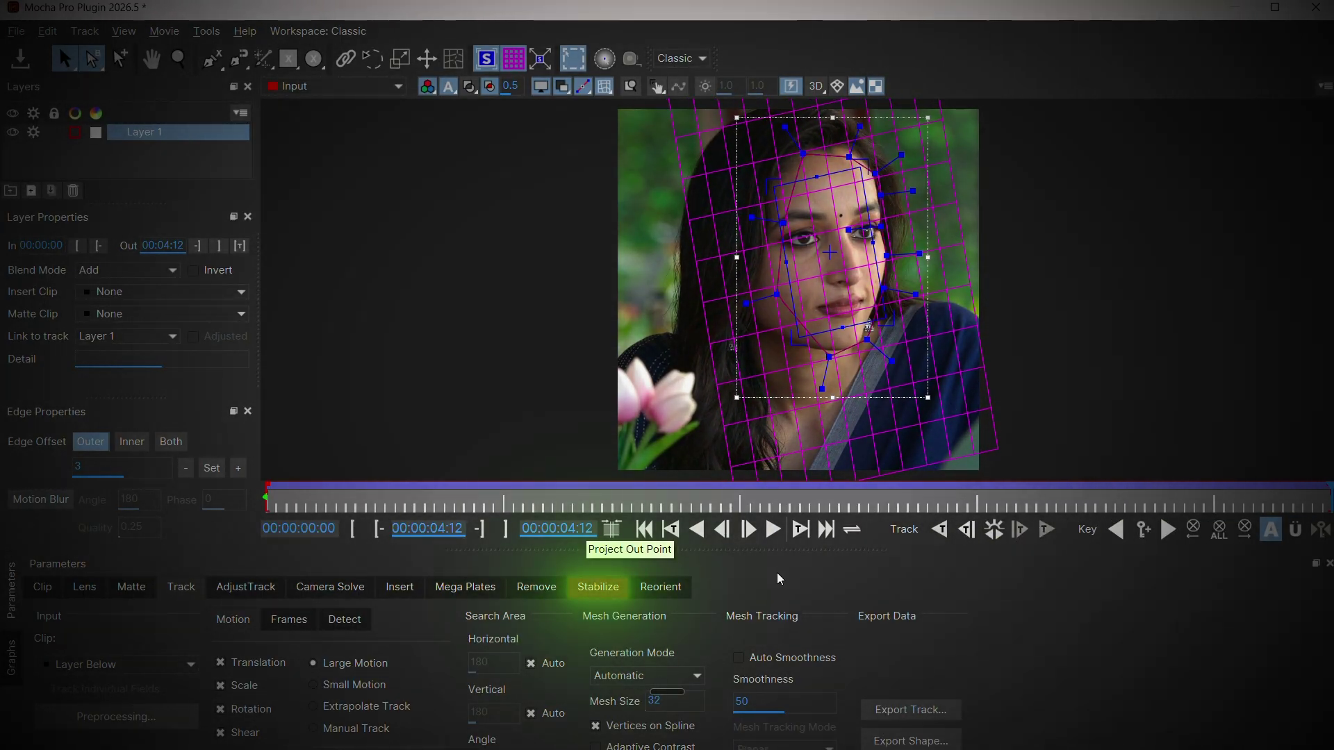
- Open Mocha's Stabilize module and play the clip to check the stabilized result
{"action": "left_click", "coordinate": [599, 588]}
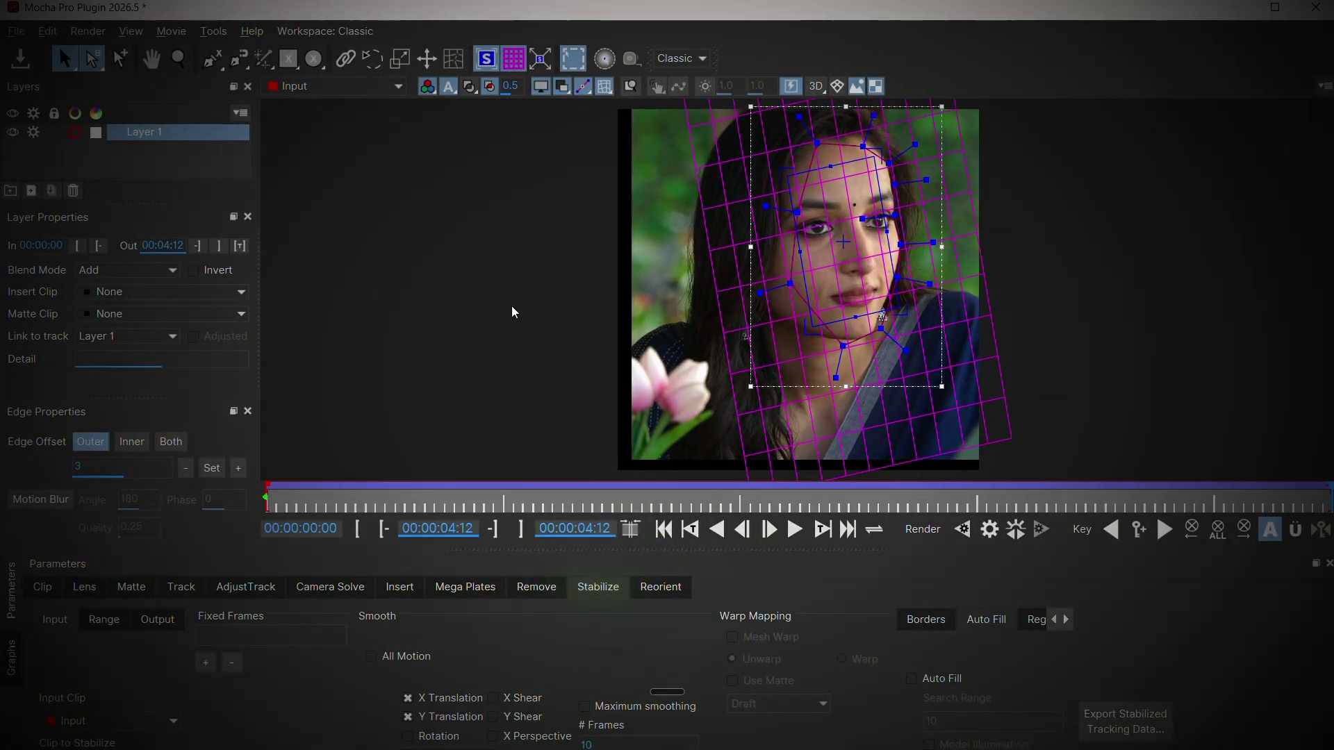
{"action": "left_click", "coordinate": [1275, 8]}
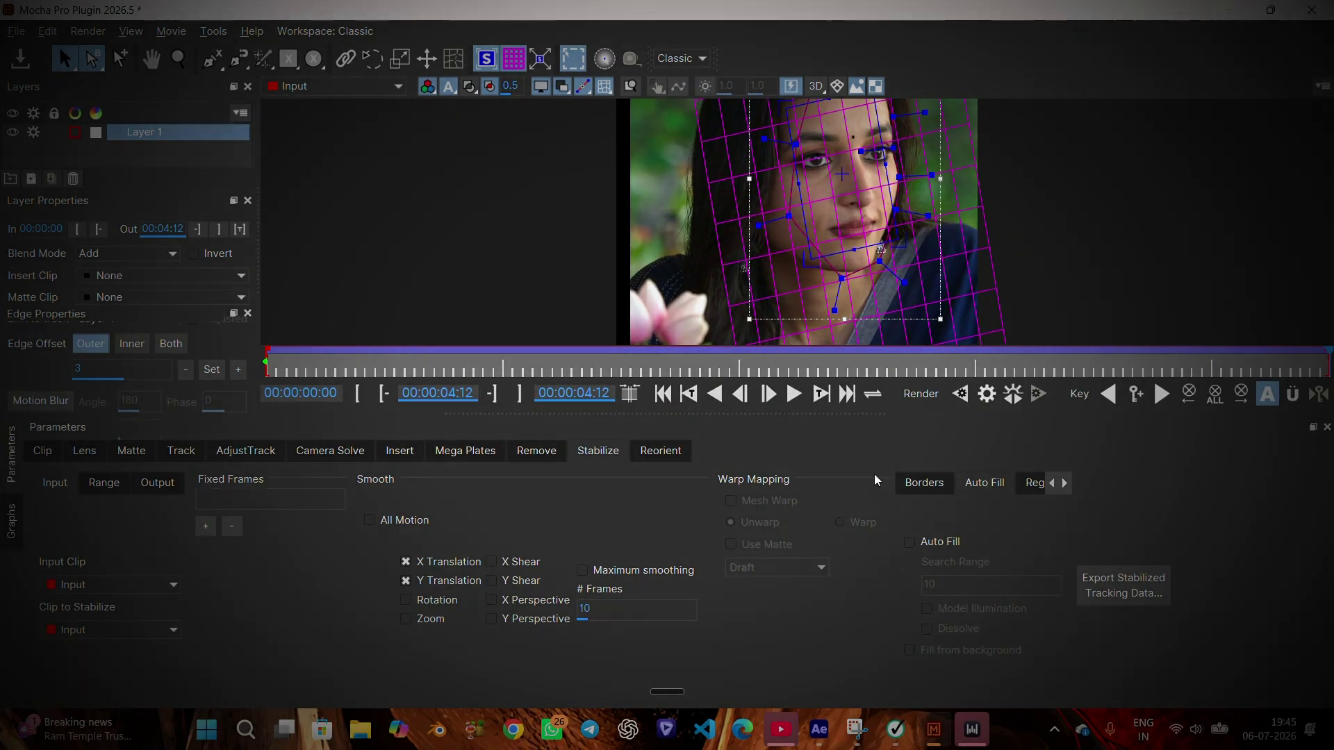
{"action": "left_click", "coordinate": [725, 388]}
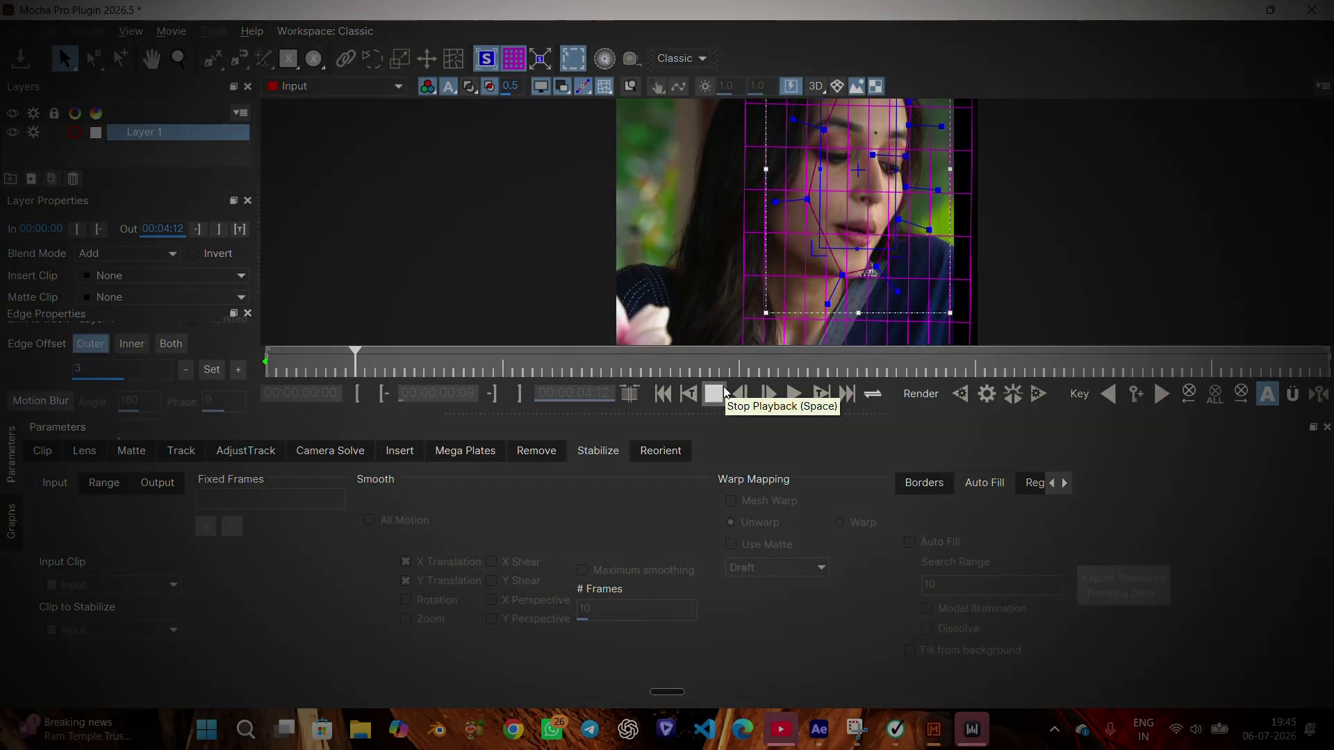
{"action": "key", "text": "space"}
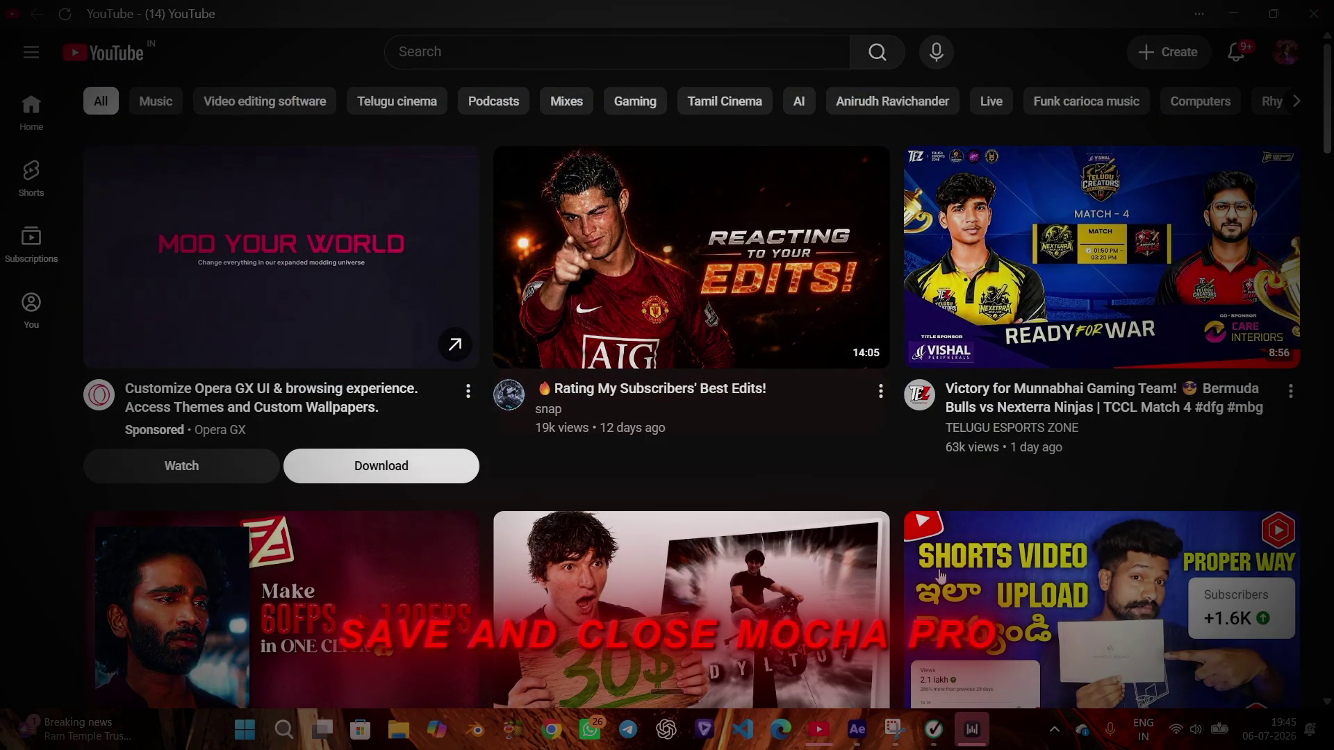
- Switch to After Effects, enable Mocha Pro's module render with the Stabilize module, and preview the composition from its start
{"action": "left_click", "coordinate": [858, 730]}
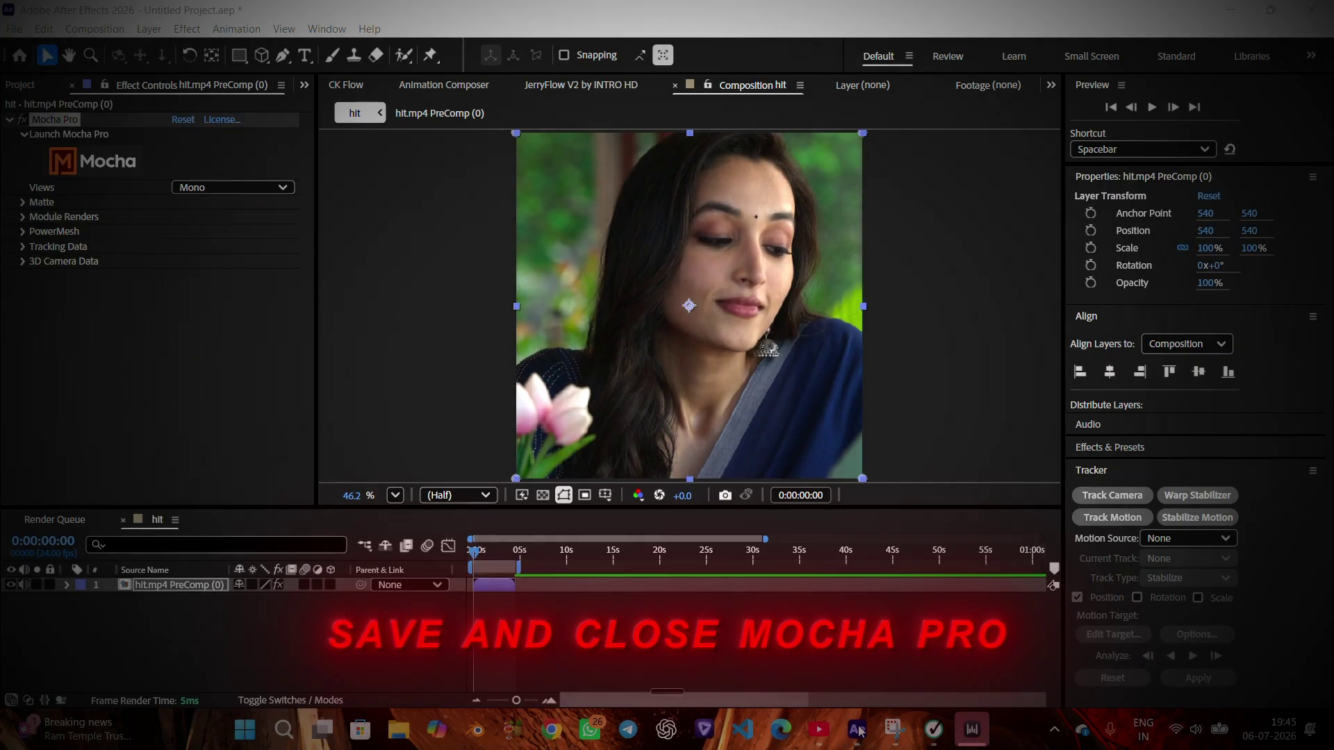
{"action": "left_click", "coordinate": [24, 217]}
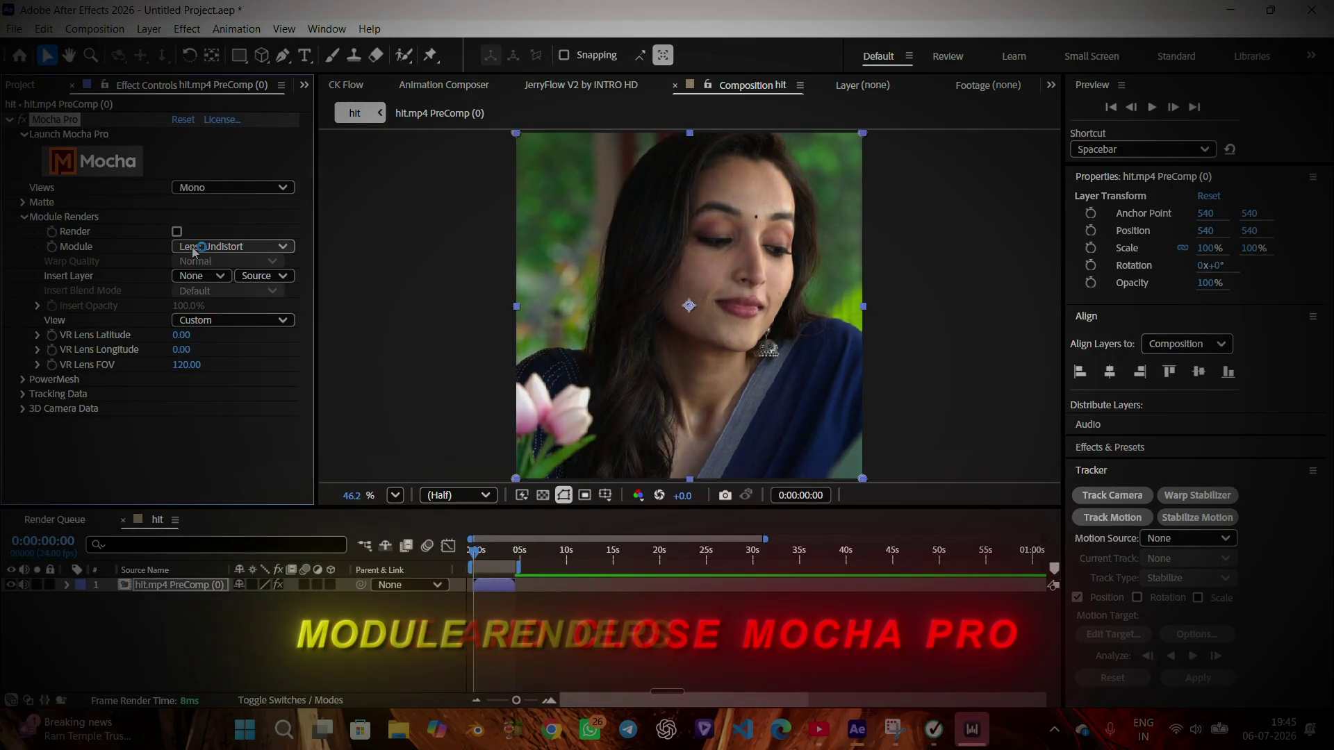
{"action": "left_click", "coordinate": [232, 246]}
{"action": "left_click", "coordinate": [243, 318]}
{"action": "left_click", "coordinate": [177, 231]}
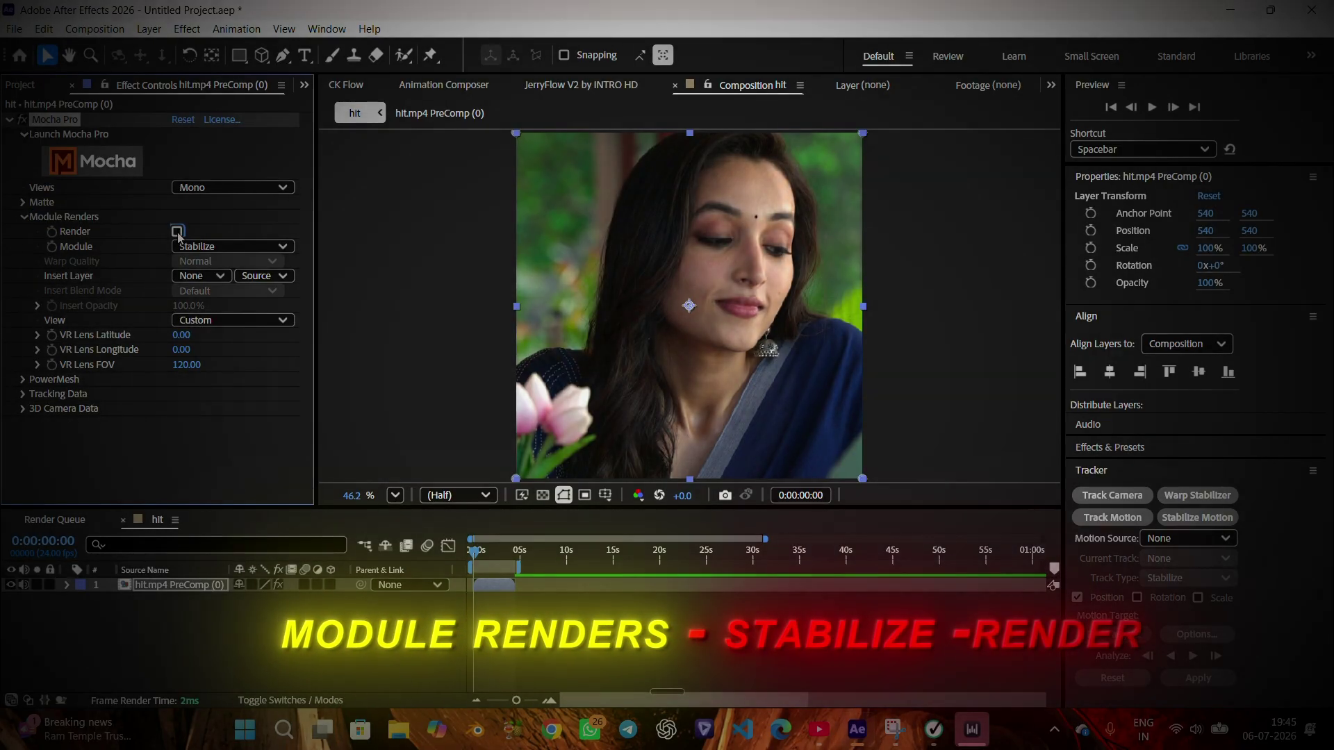
{"action": "mouse_move", "coordinate": [474, 554]}
{"action": "left_mouse_down"}
{"action": "mouse_move", "coordinate": [488, 551]}
{"action": "mouse_move", "coordinate": [476, 561]}
{"action": "left_mouse_up"}
{"action": "key", "text": "space"}
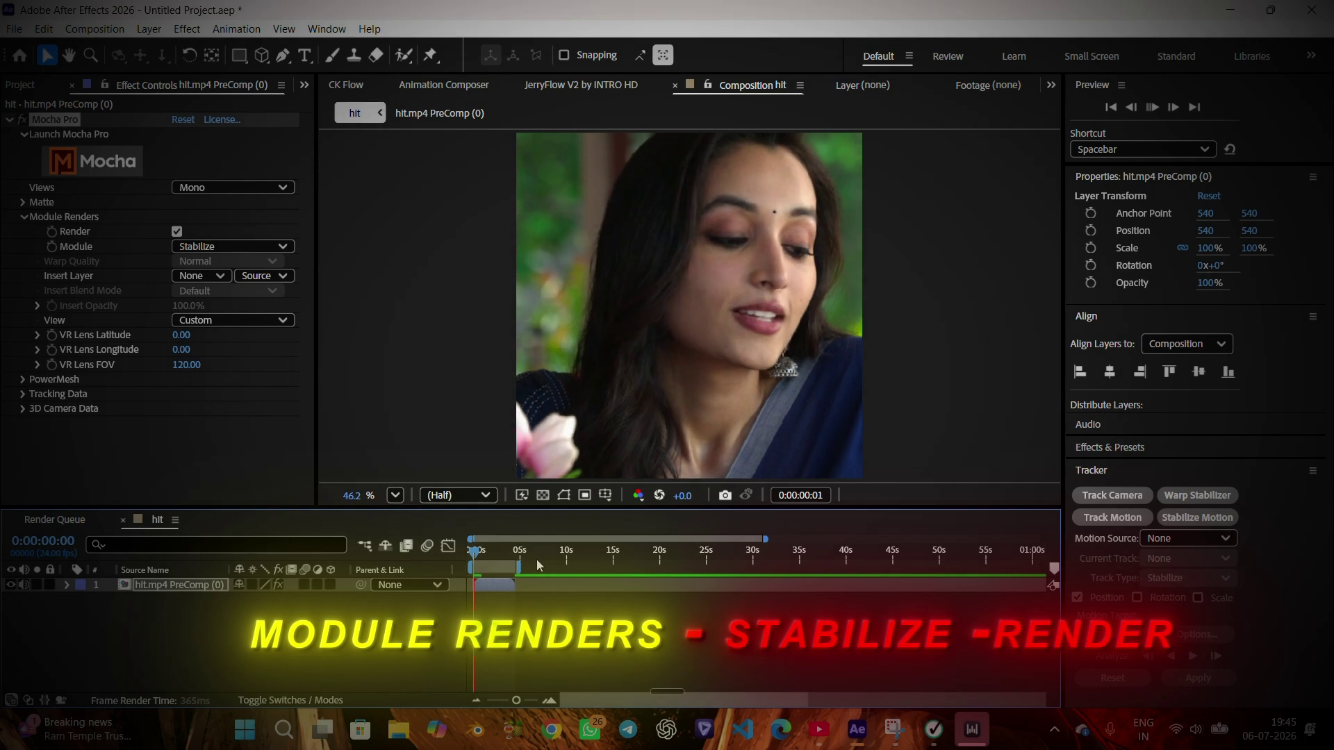